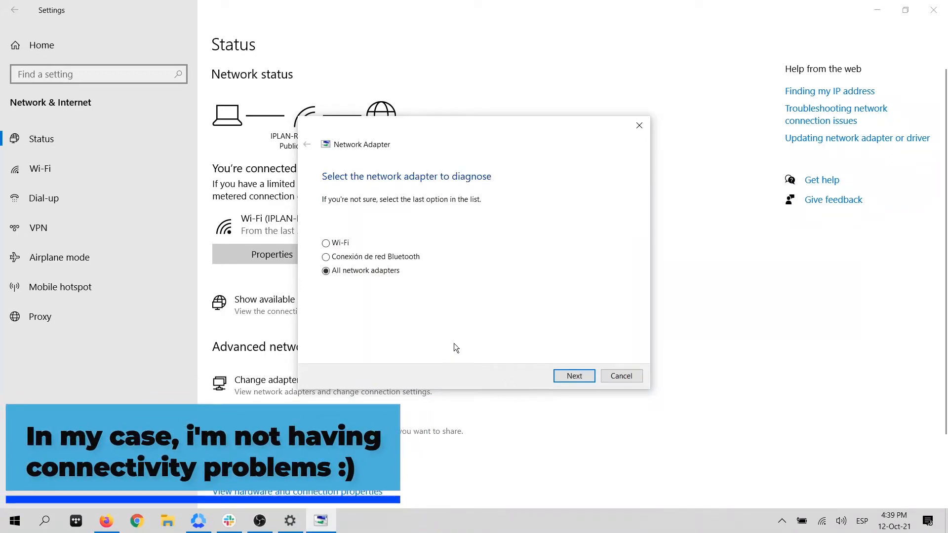
Diagnose all network adapters with the network troubleshooter, then dismiss it without choosing a problem type
left_click(583, 379)
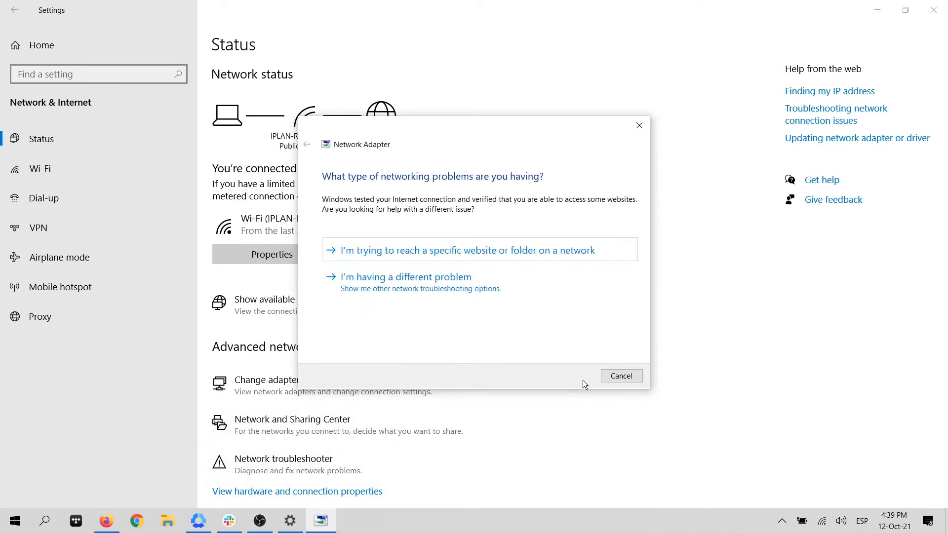
left_click(628, 376)
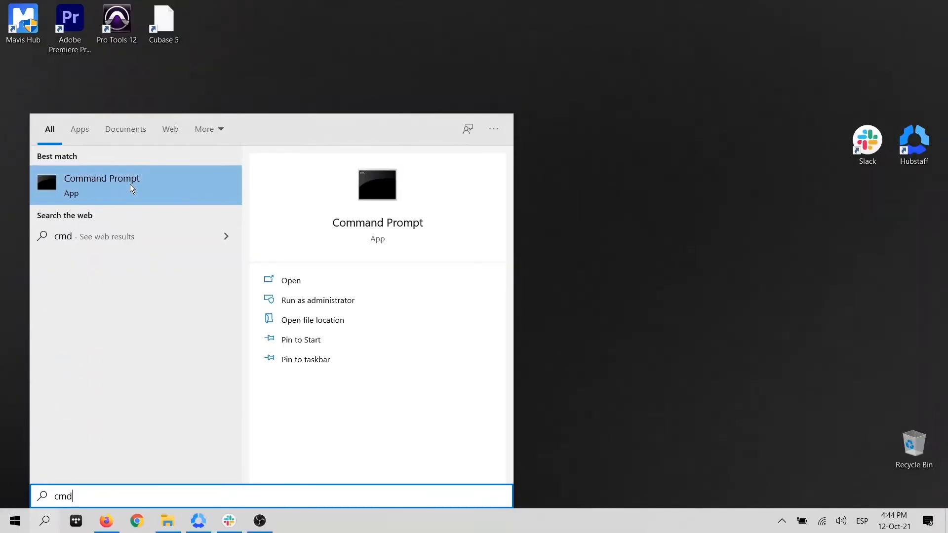
Search Windows for "cmd" and open a fresh Command Prompt window
left_click(131, 185)
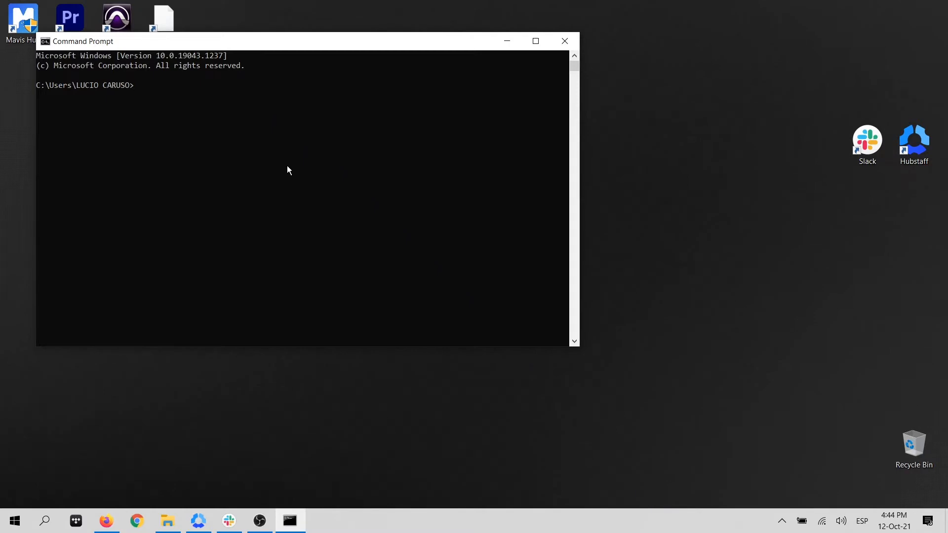
left_click(564, 41)
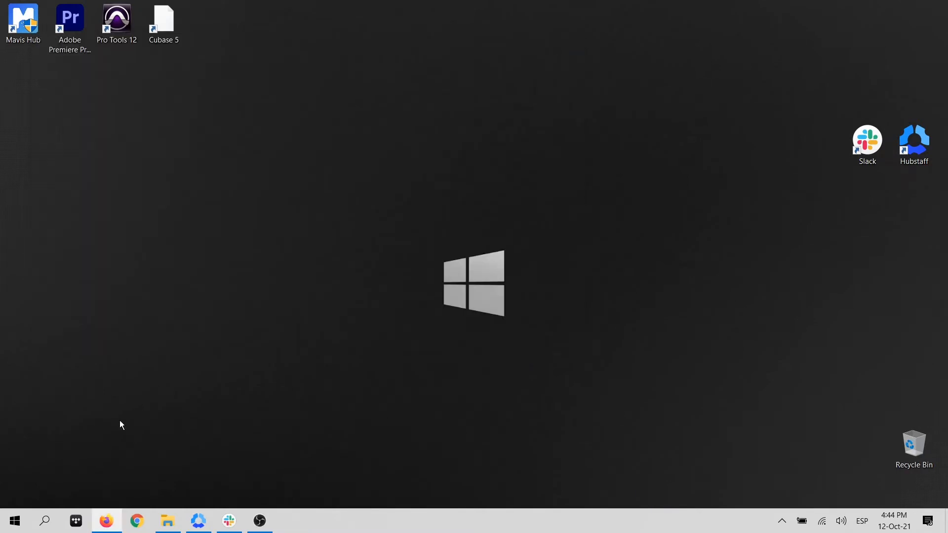
key("super+s")
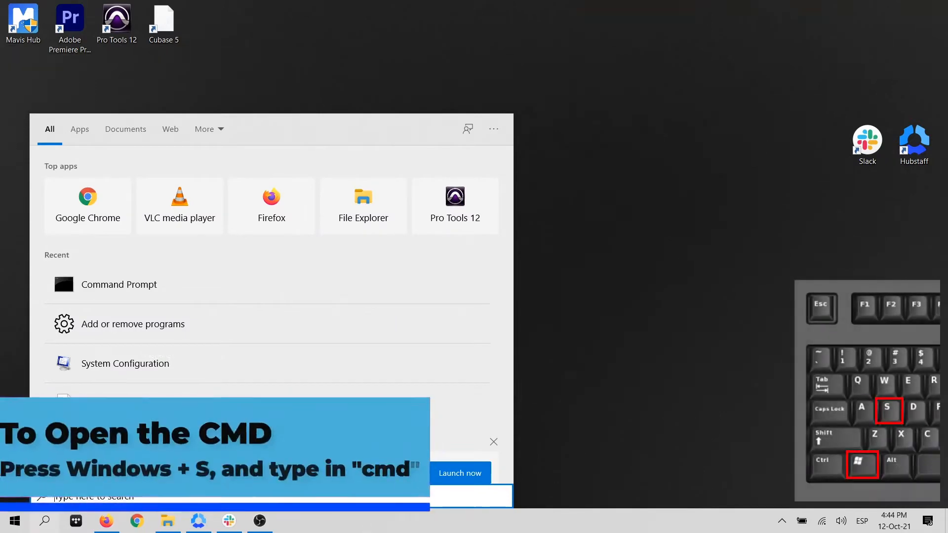
type("cmd")
left_click(94, 201)
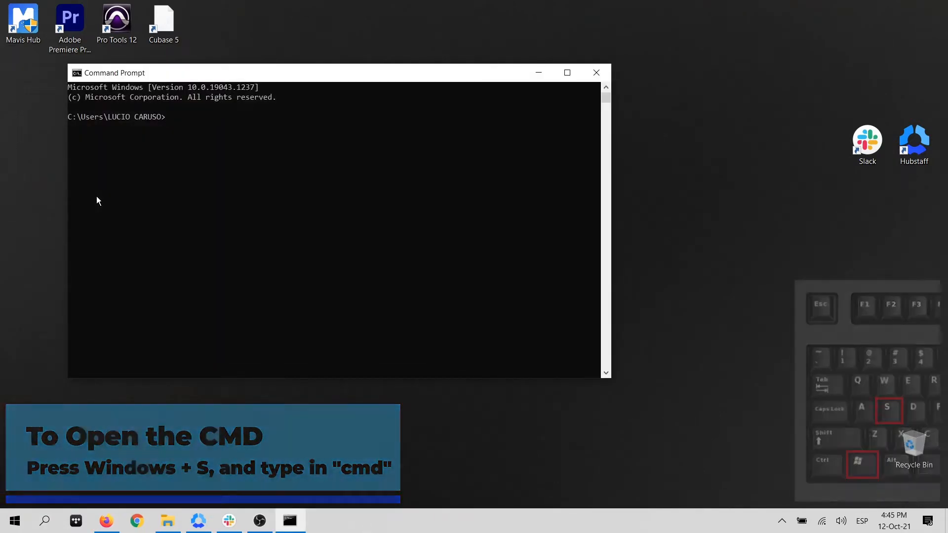
left_click_drag(115, 76, 121, 80)
left_click(83, 76)
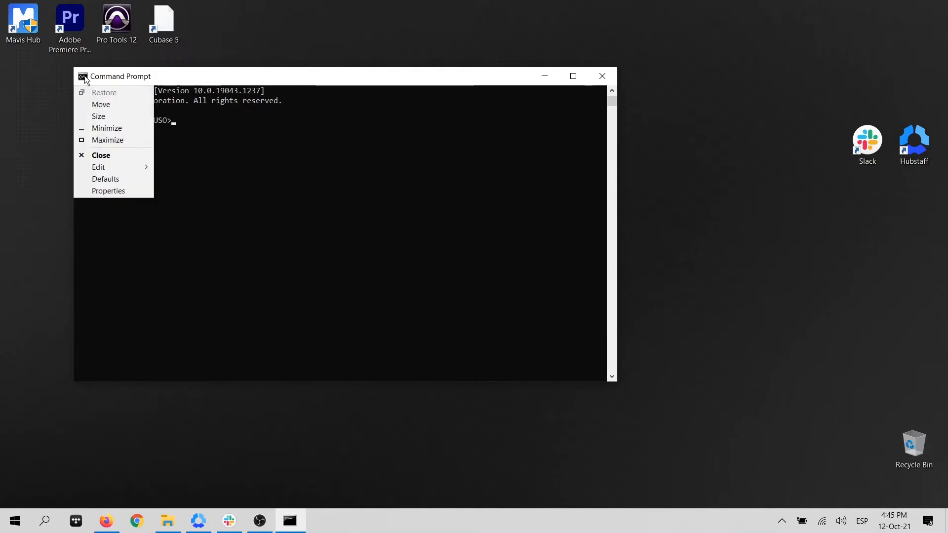
mouse_move(115, 168)
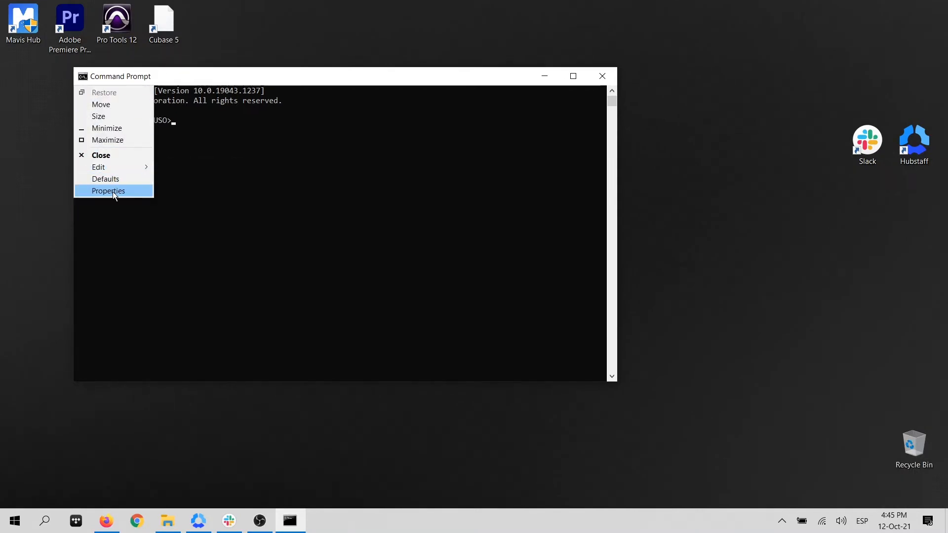
left_click(202, 120)
Flush the DNS resolver cache by running ipconfig /flushdns at the prompt
left_click(173, 123)
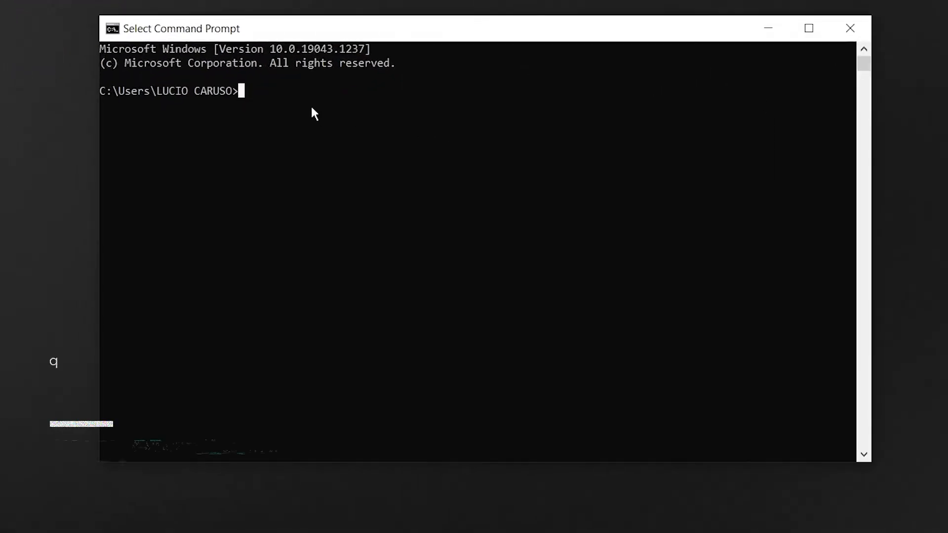
type("ipconfig")
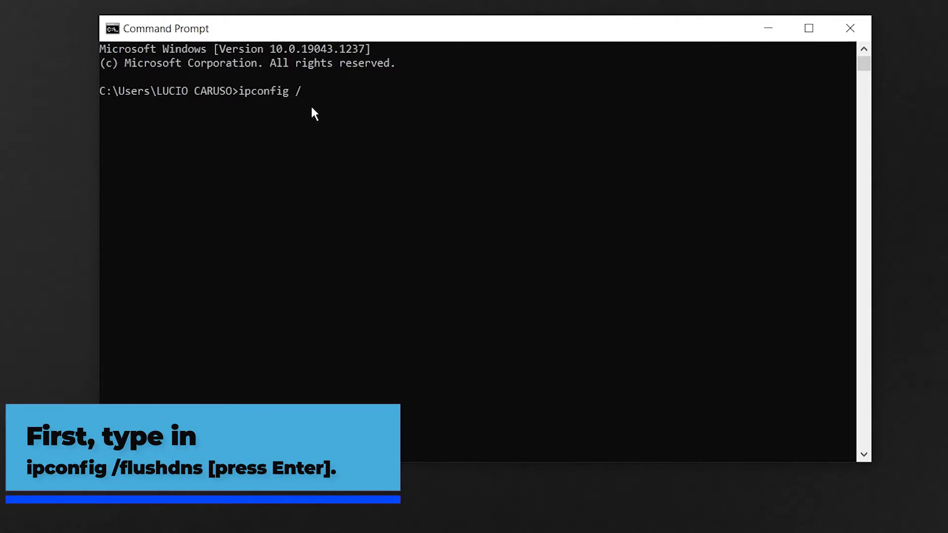
type(" /flushdns")
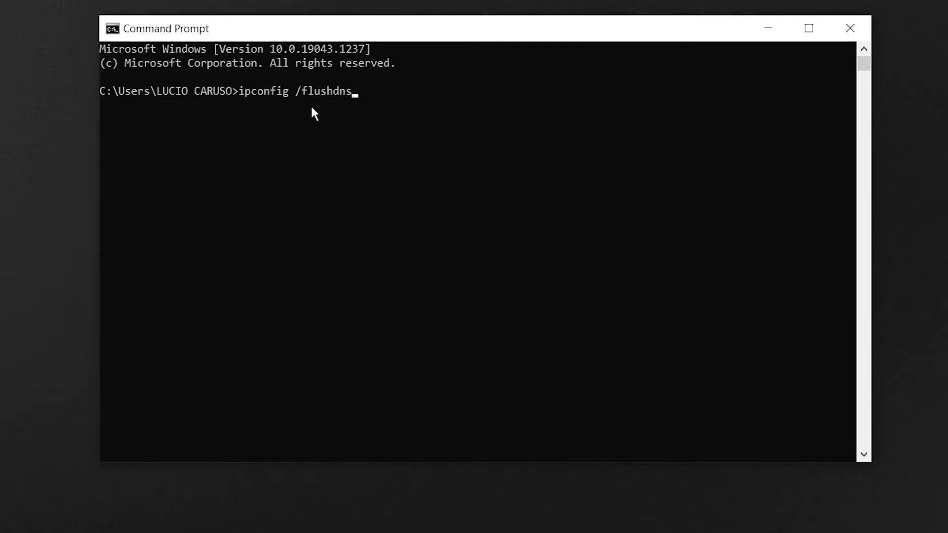
key("Return")
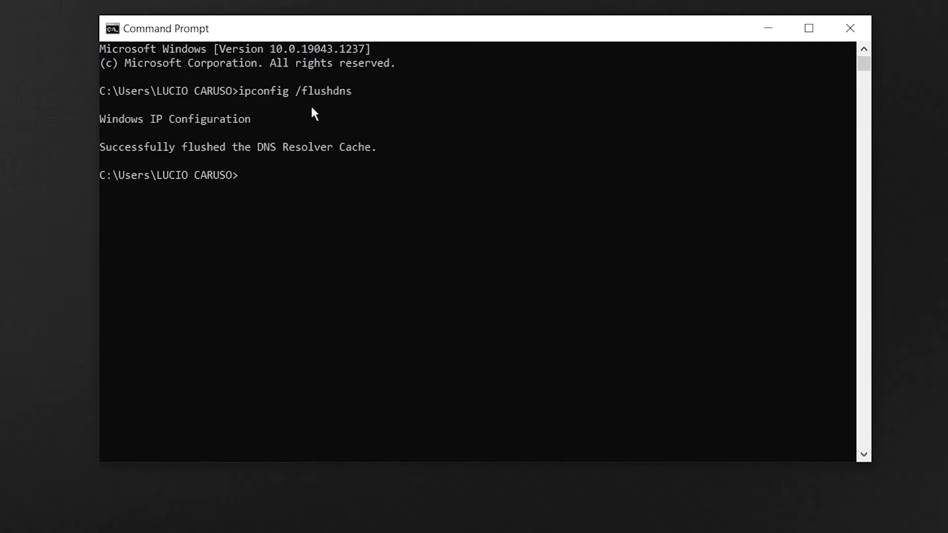
Release and renew the IP configuration by running ipconfig /release followed by ipconfig /renew
type("ipconfig")
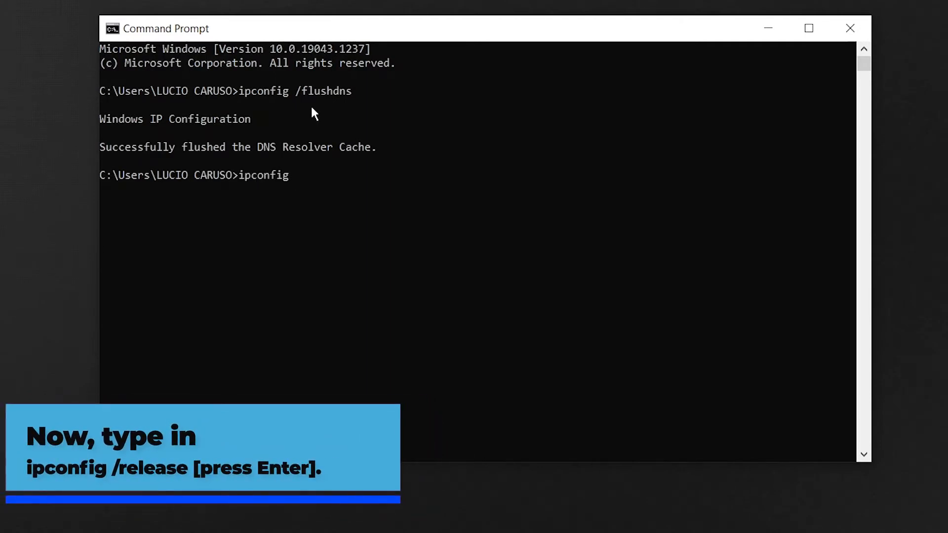
type(" /release")
key("Return")
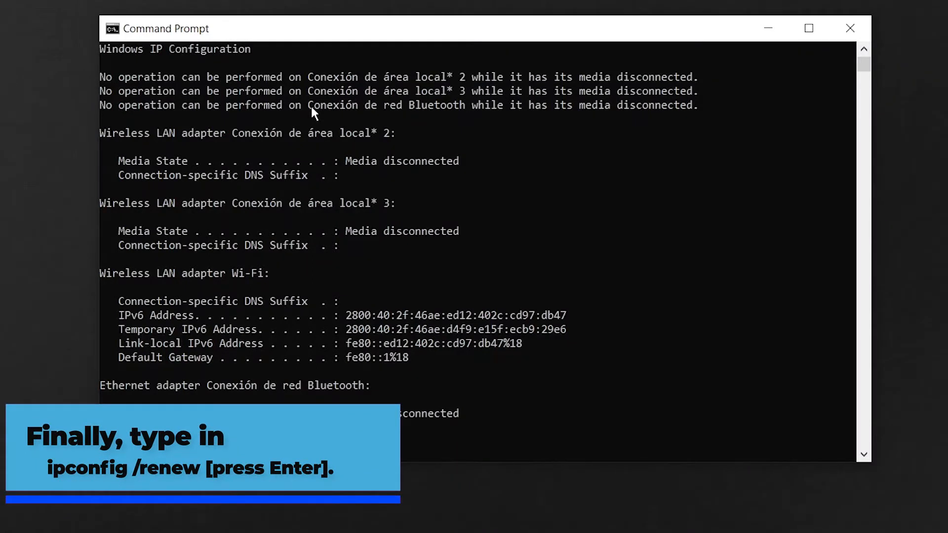
type("ipconfig /renew")
key("Return")
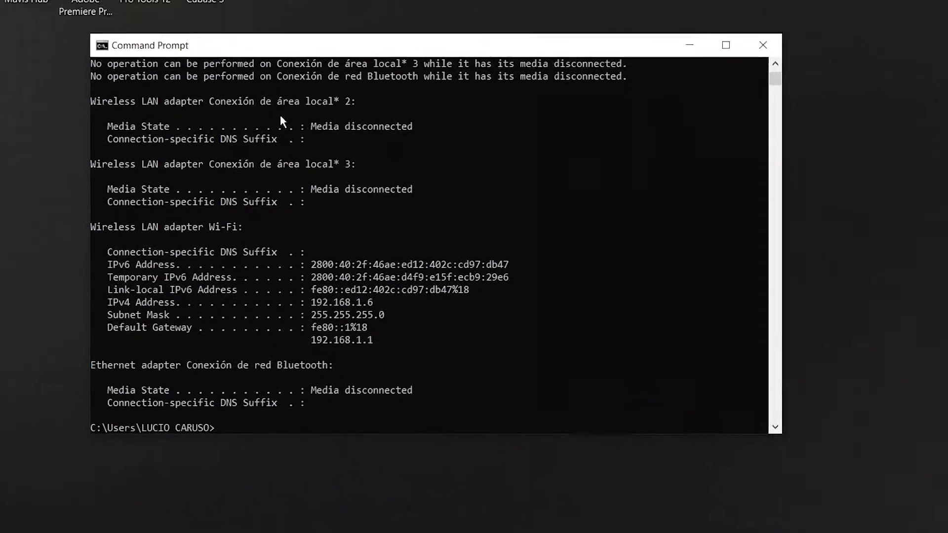
key("alt+space")
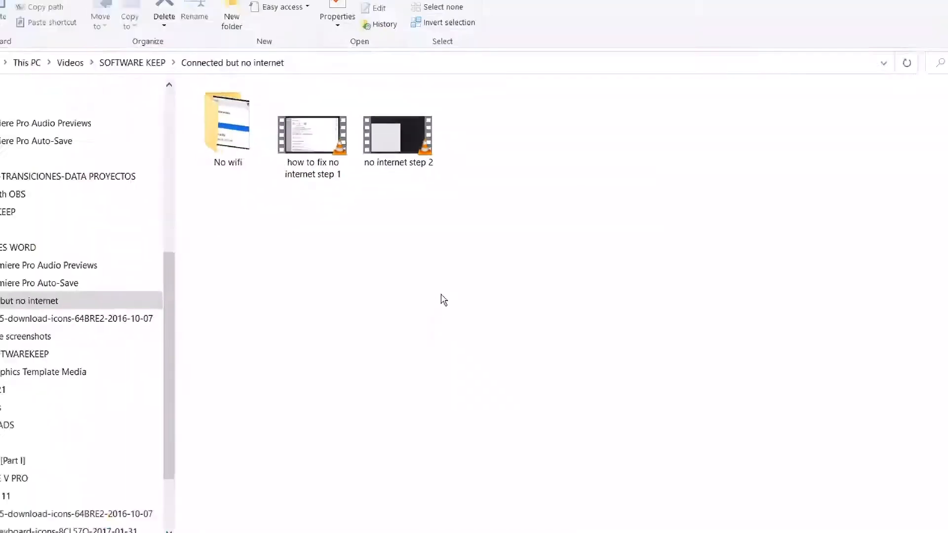
Open the power button settings in Power Options through the additional power settings of Power & sleep
key("super+x")
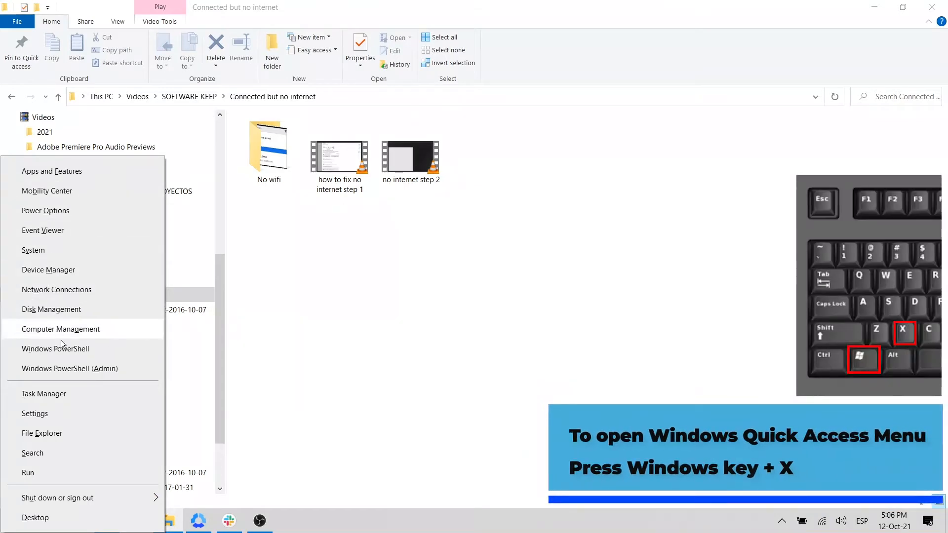
mouse_move(76, 499)
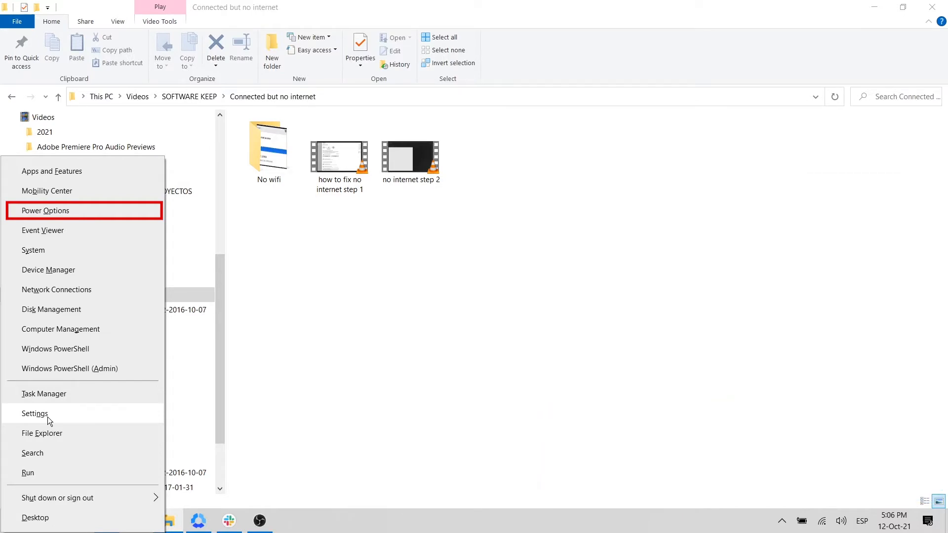
left_click(69, 211)
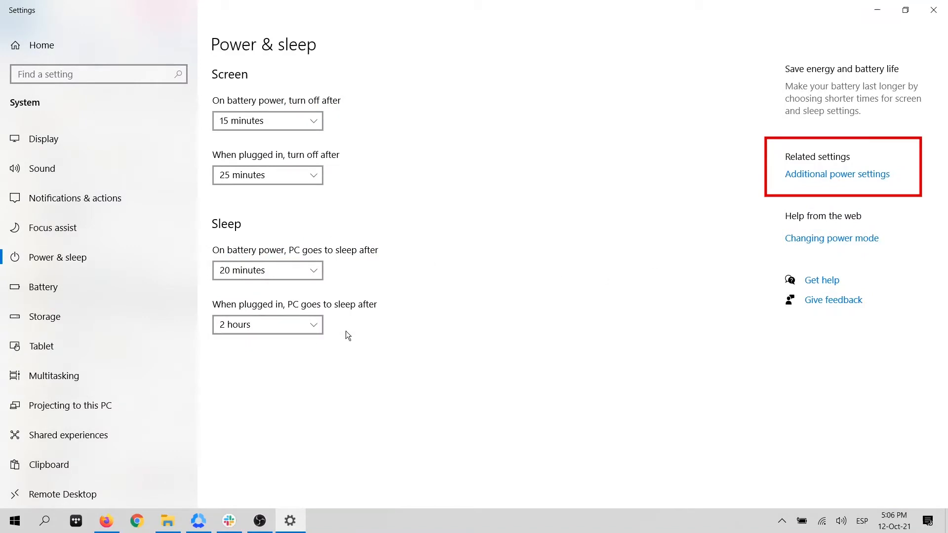
left_click(817, 175)
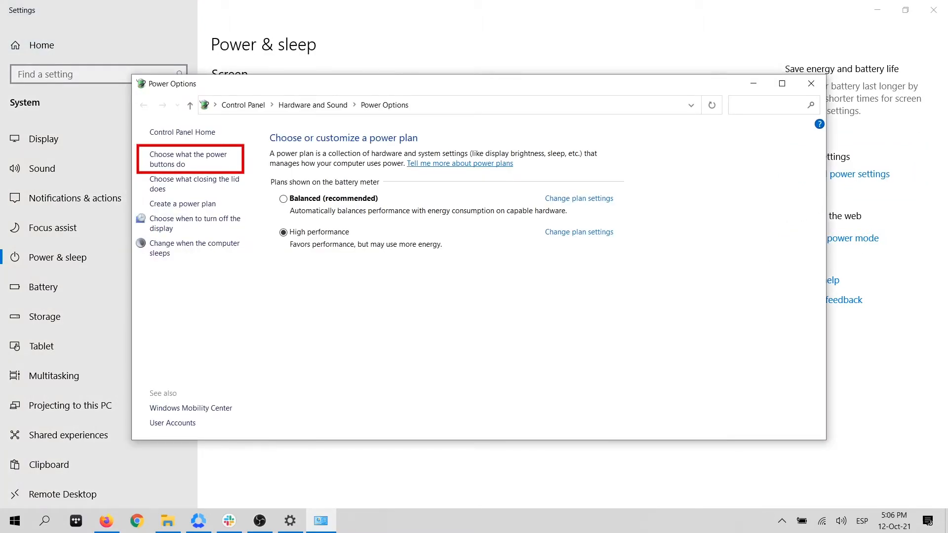
left_click(188, 159)
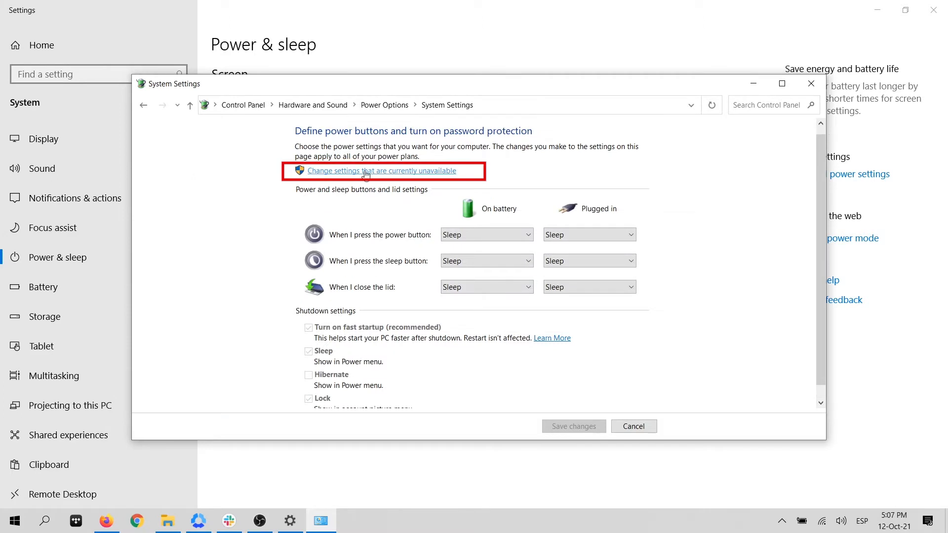
Unlock the currently unavailable settings and disable Turn on fast startup, then leave without saving
left_click(365, 170)
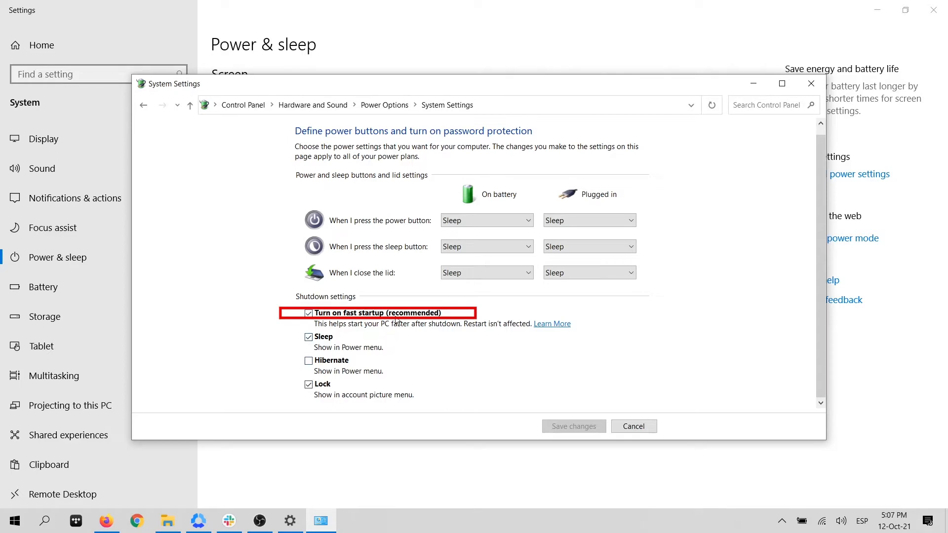
left_click(309, 314)
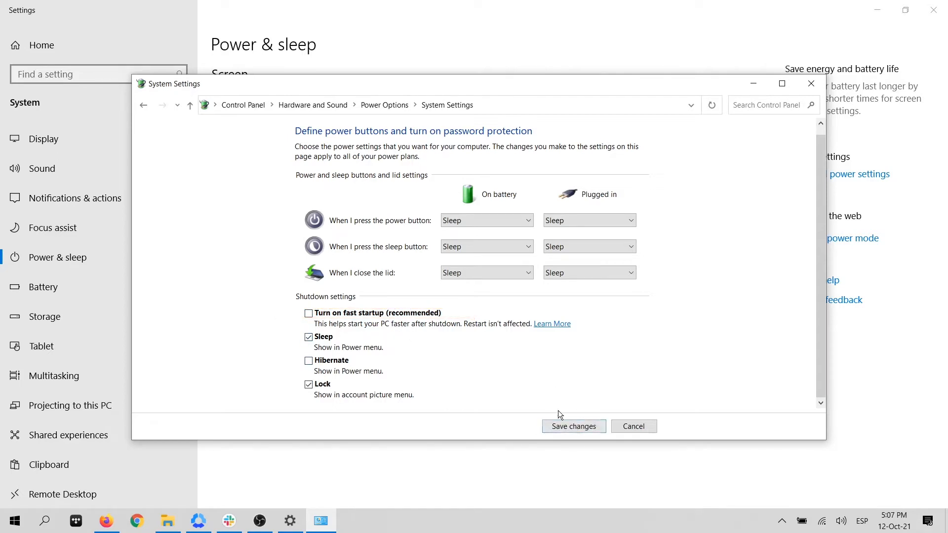
left_click(650, 427)
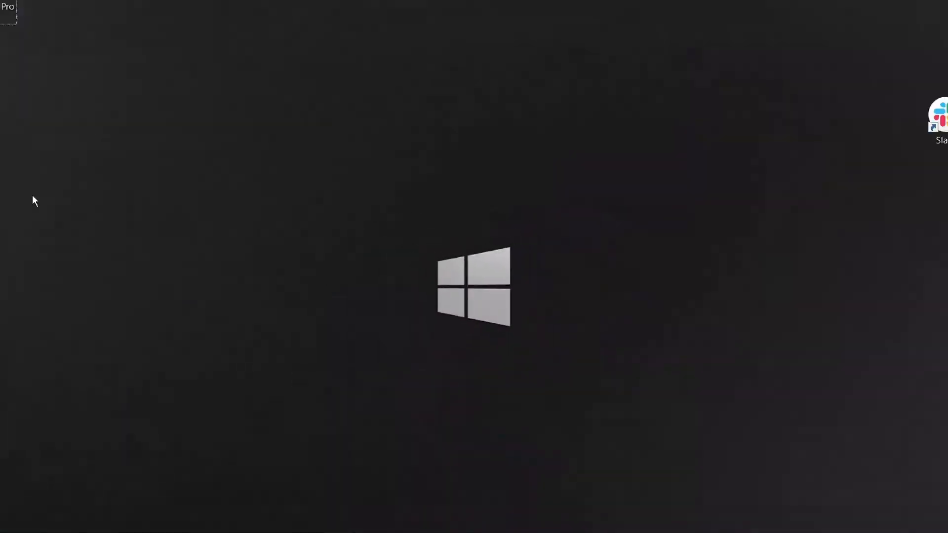
Open Device Manager and expand the Network adapters category
key("super+x")
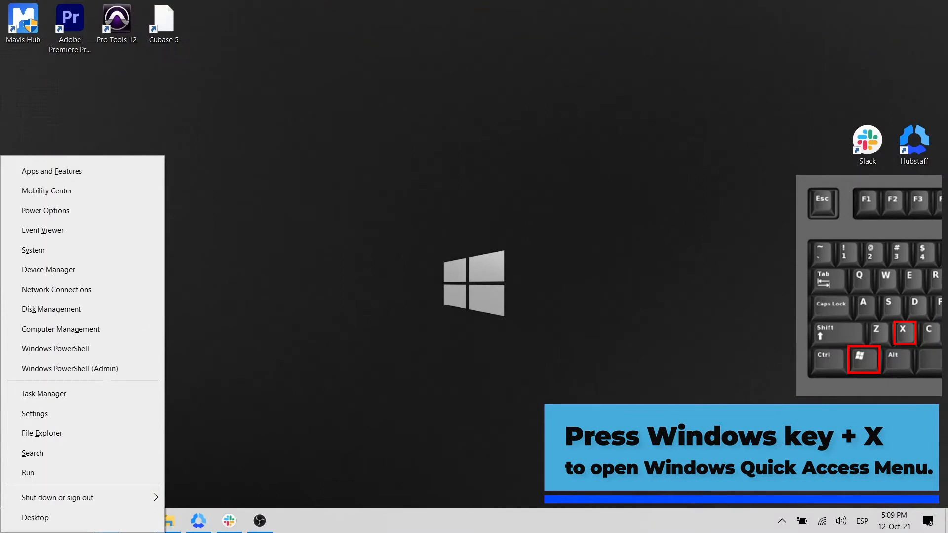
key("Escape")
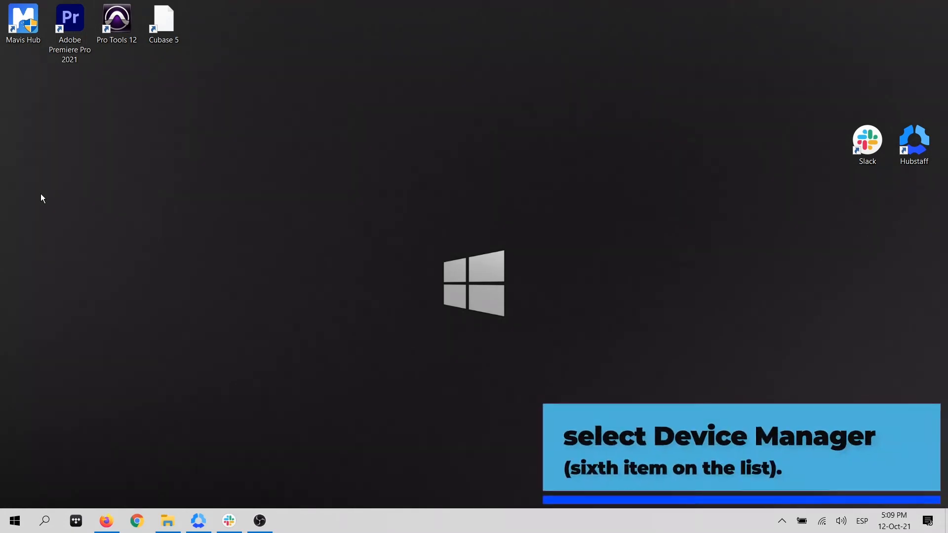
key("super+x")
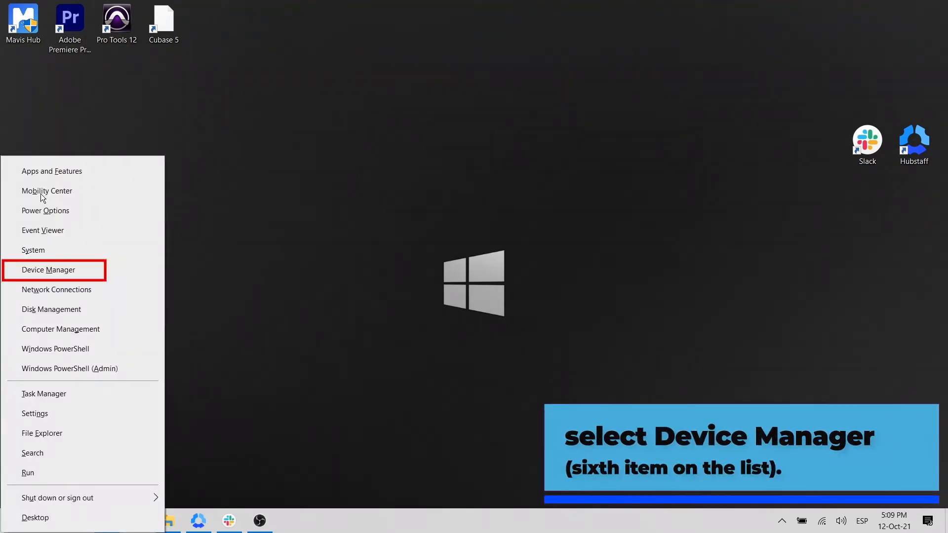
left_click(62, 276)
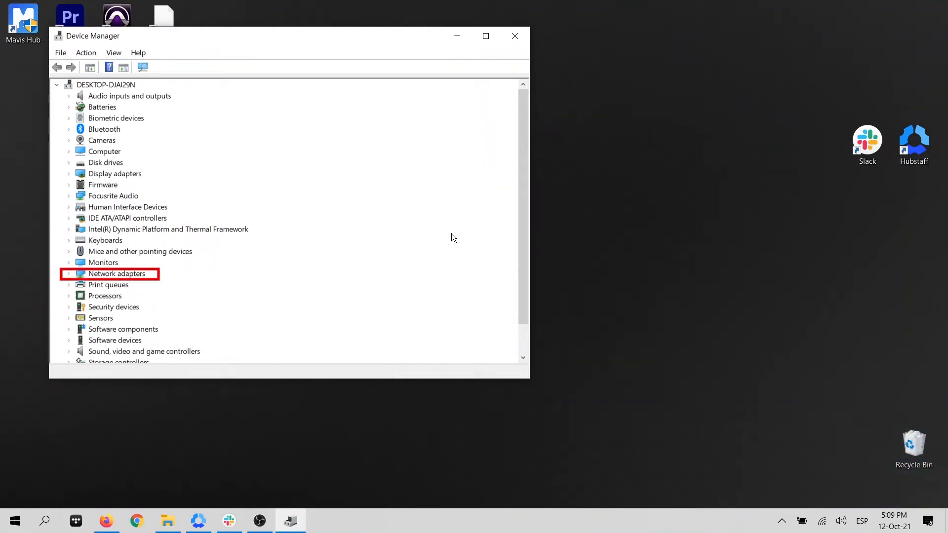
left_click(68, 274)
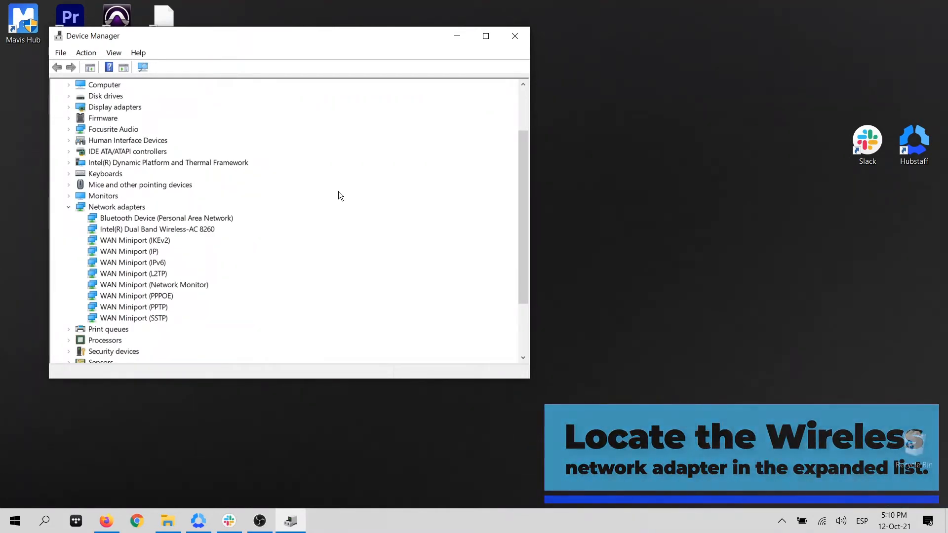
Search automatically for an updated driver for the Intel(R) Dual Band Wireless-AC 8260 adapter and close the update wizard
left_click(176, 230)
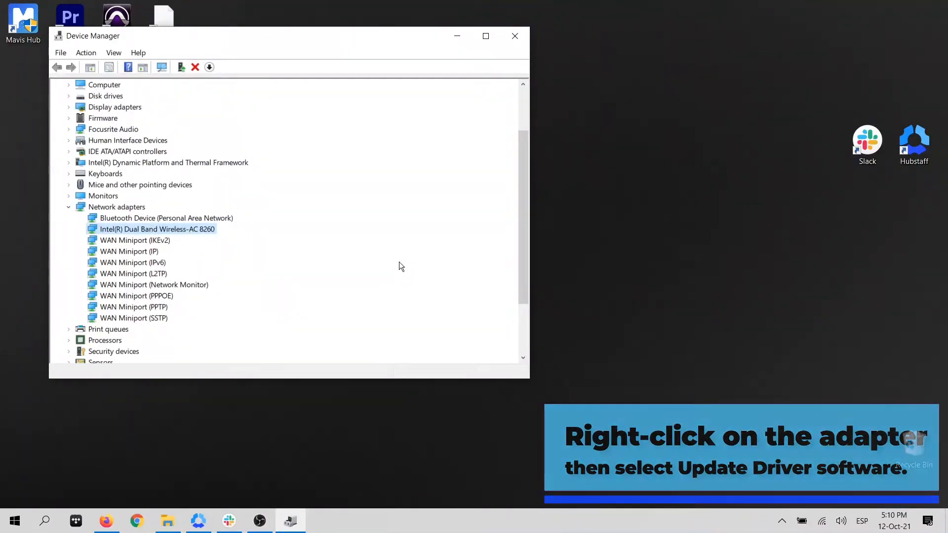
right_click(192, 231)
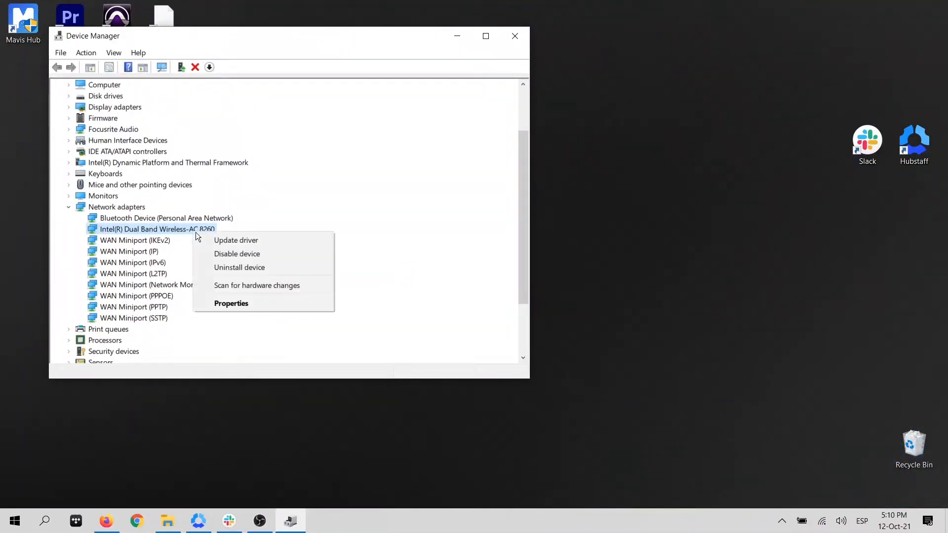
left_click(202, 239)
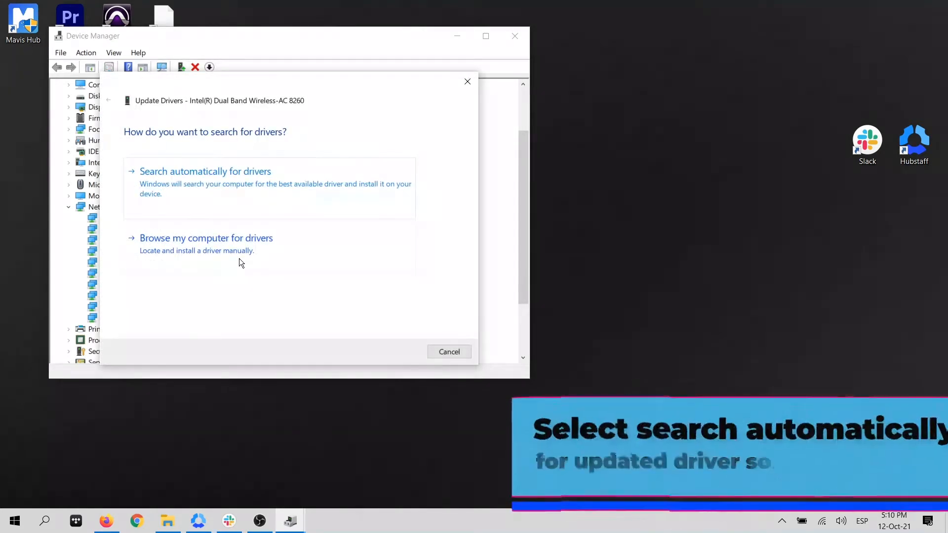
left_click(285, 189)
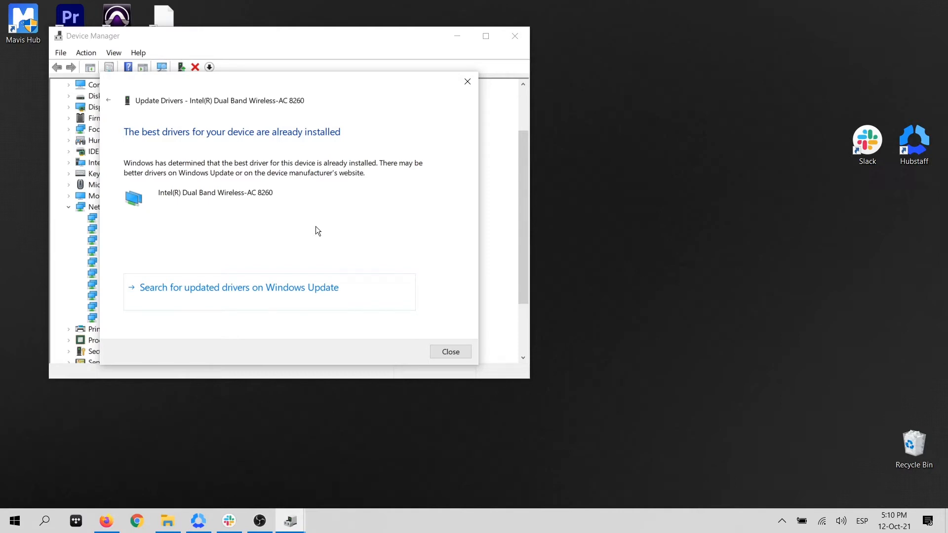
left_click(447, 351)
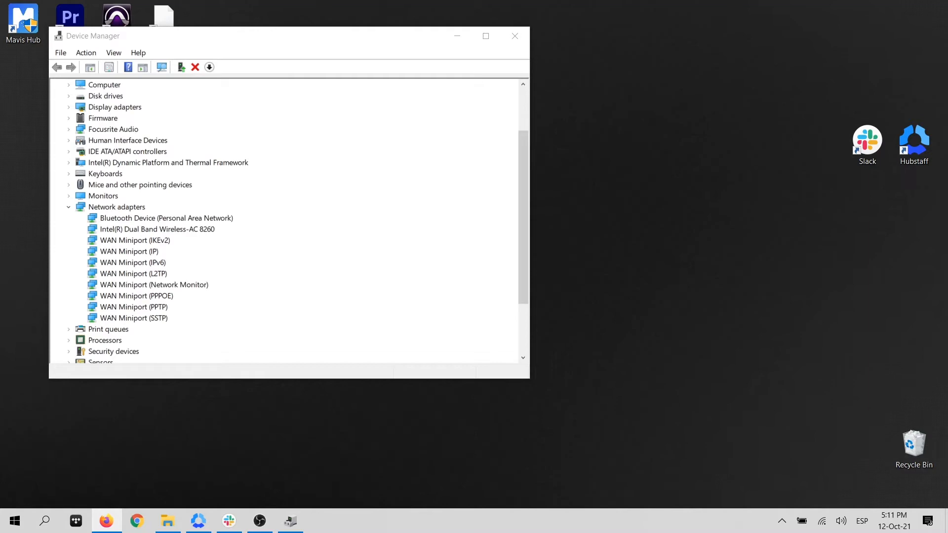
Disable the Intel(R) Dual Band Wireless-AC 8260 adapter in Device Manager and enable it again
right_click(155, 228)
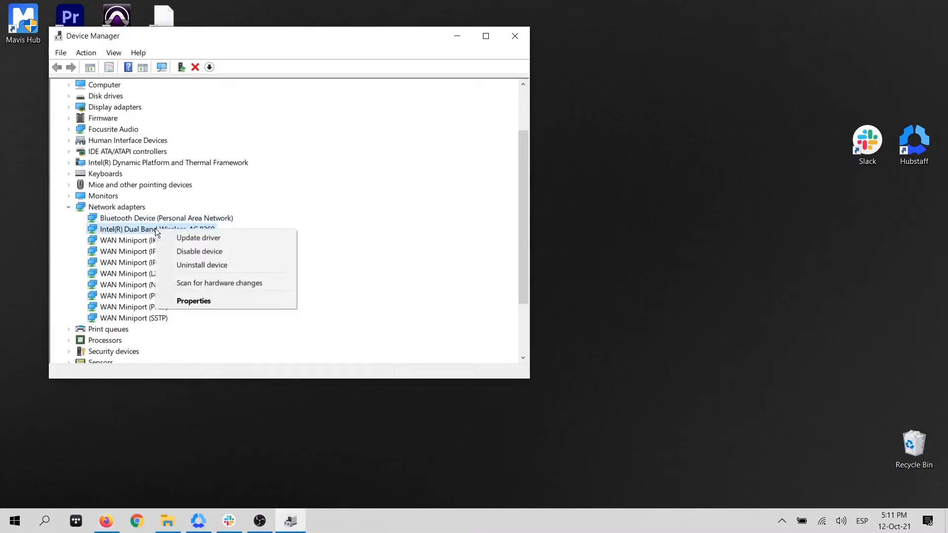
left_click(177, 248)
left_click(497, 276)
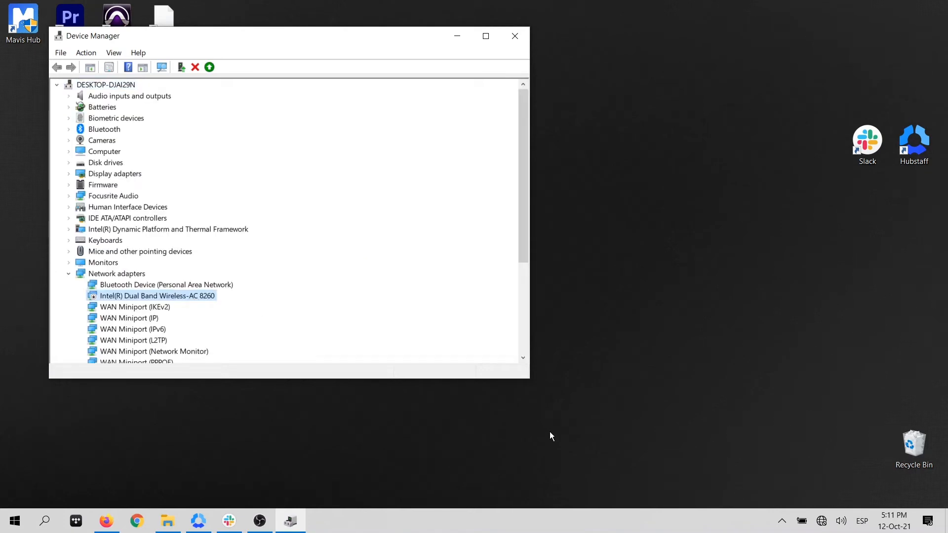
right_click(186, 298)
left_click(252, 322)
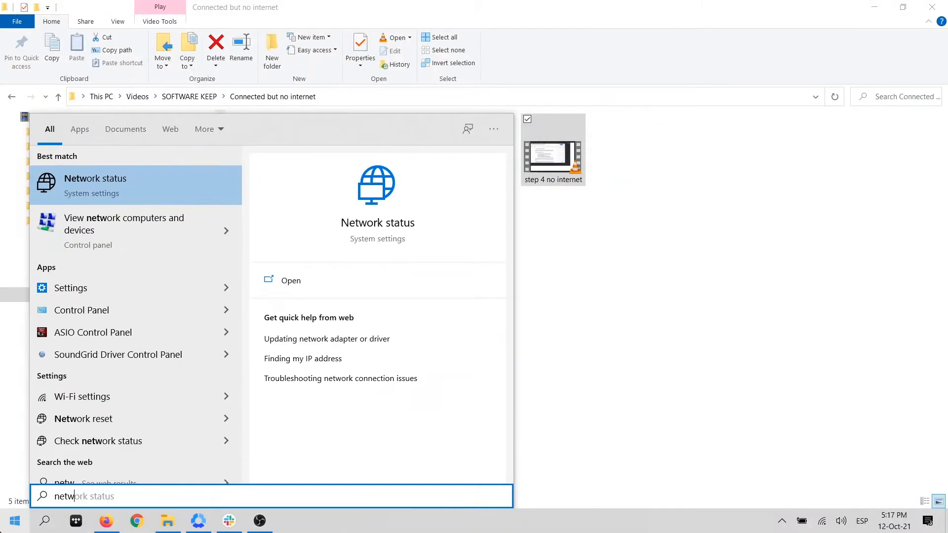
Find and open View network connections through Windows search, and open the properties of the Wi-Fi connection
type("ork con")
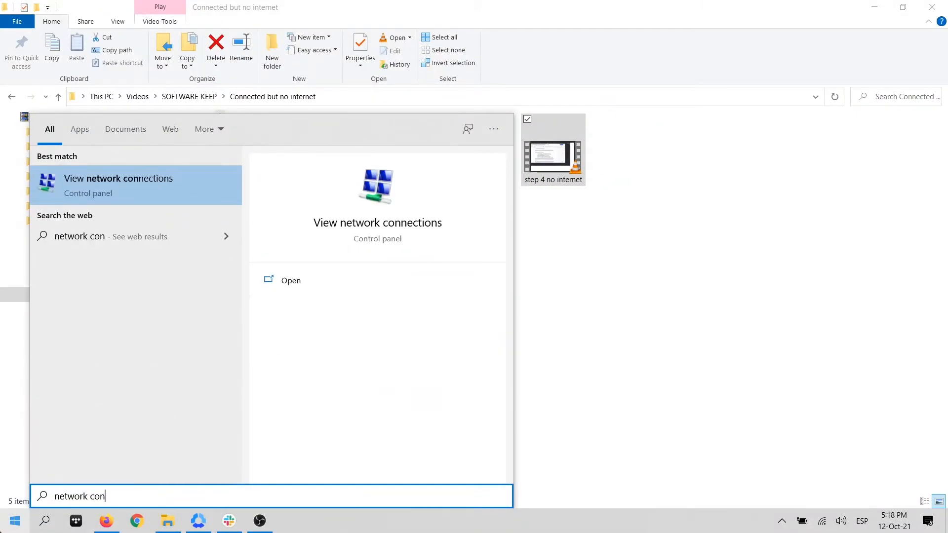
left_click(126, 189)
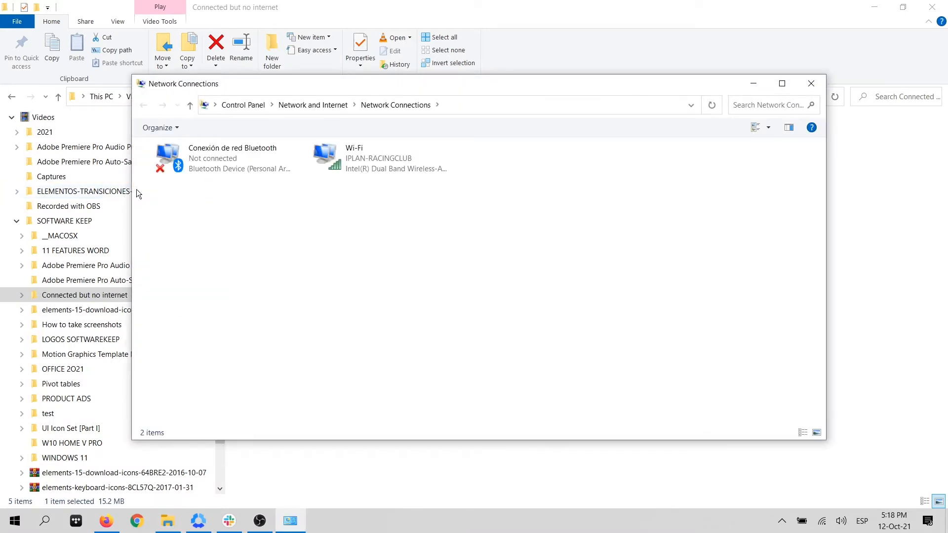
left_click(387, 159)
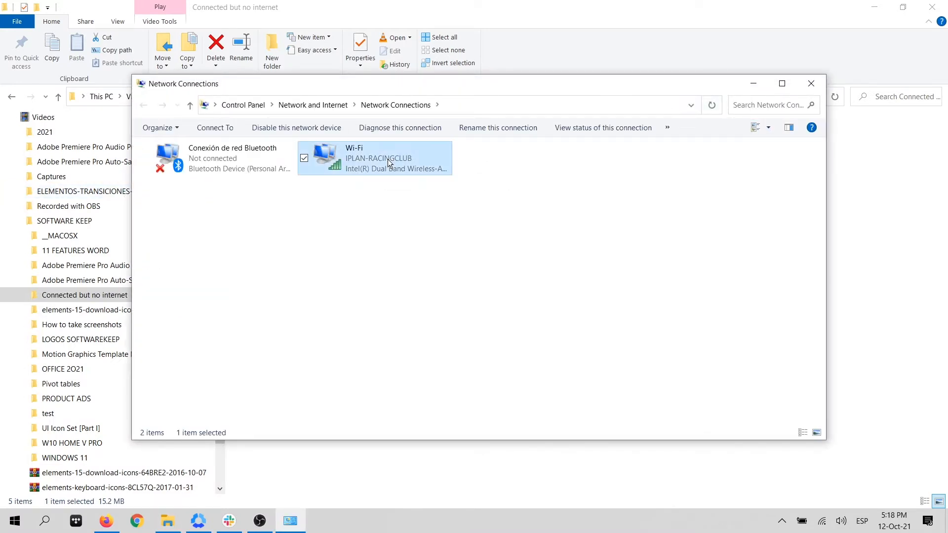
right_click(387, 159)
left_click(413, 161)
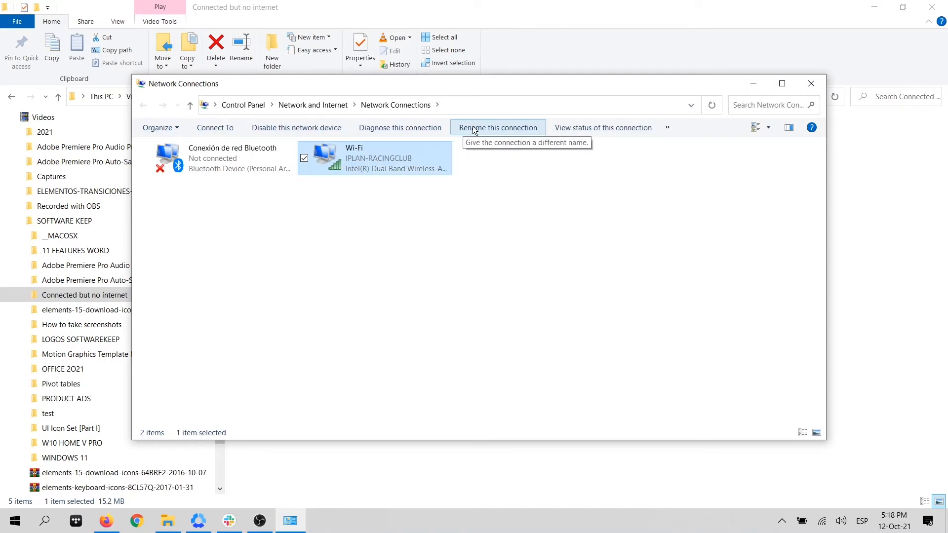
left_click(667, 129)
double_click(402, 164)
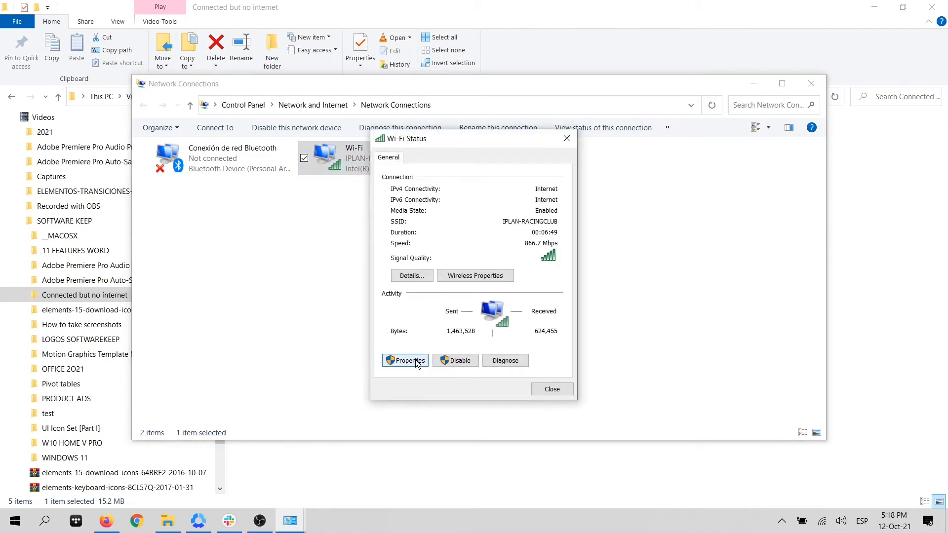
left_click(416, 361)
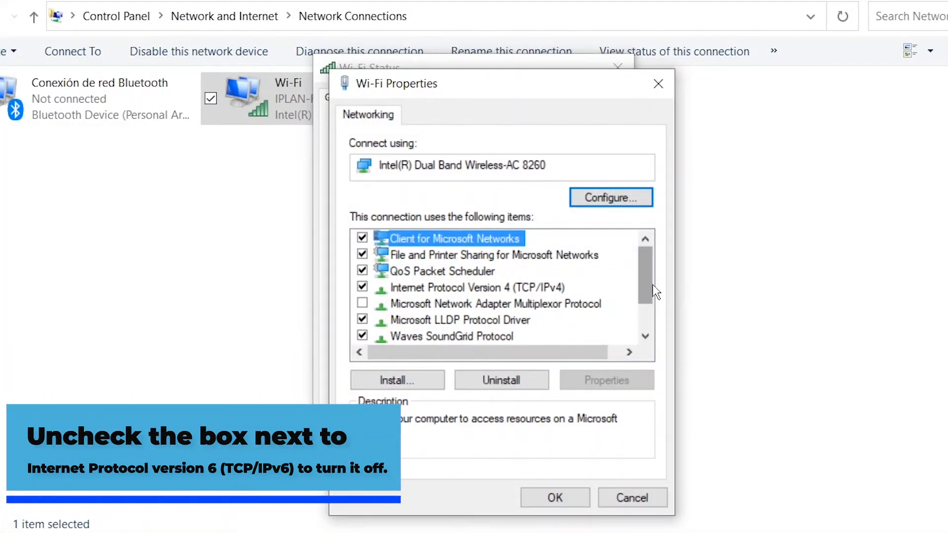
Disable Internet Protocol Version 6 (TCP/IPv6) for the Wi-Fi connection, then cancel the change and close the Wi-Fi status
scroll(636, 301, "down", 1)
left_click(363, 304)
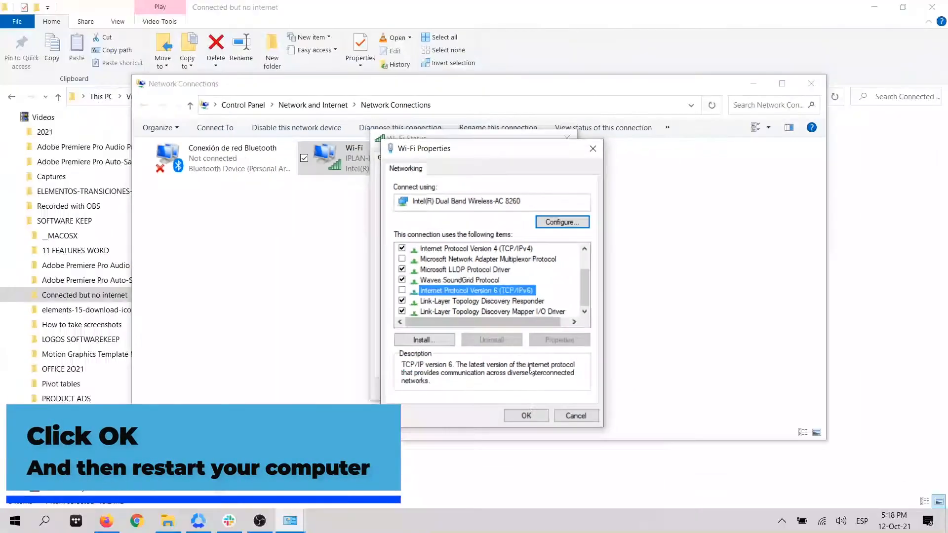
left_click(578, 418)
left_click(559, 387)
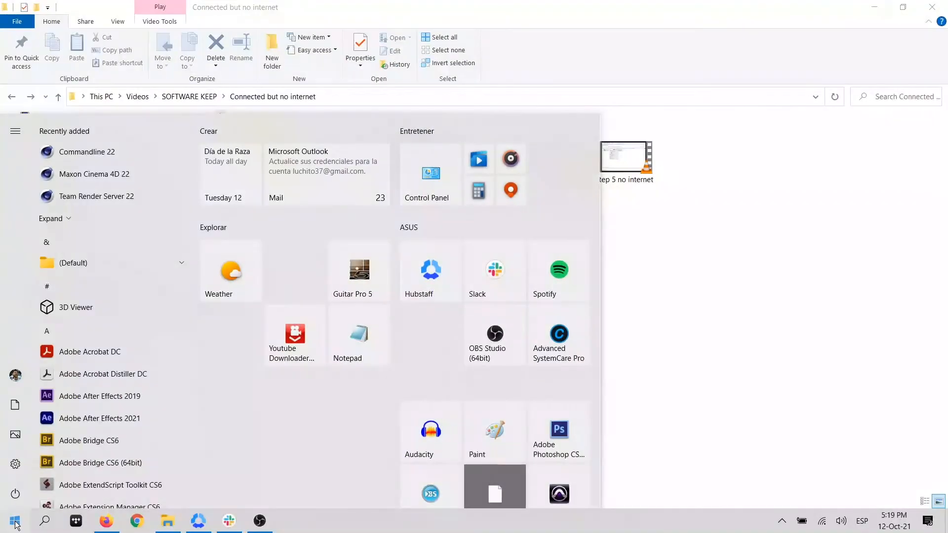
Search Windows for "network", reopen the network connections and bring up the Wi-Fi connection's properties
type("network")
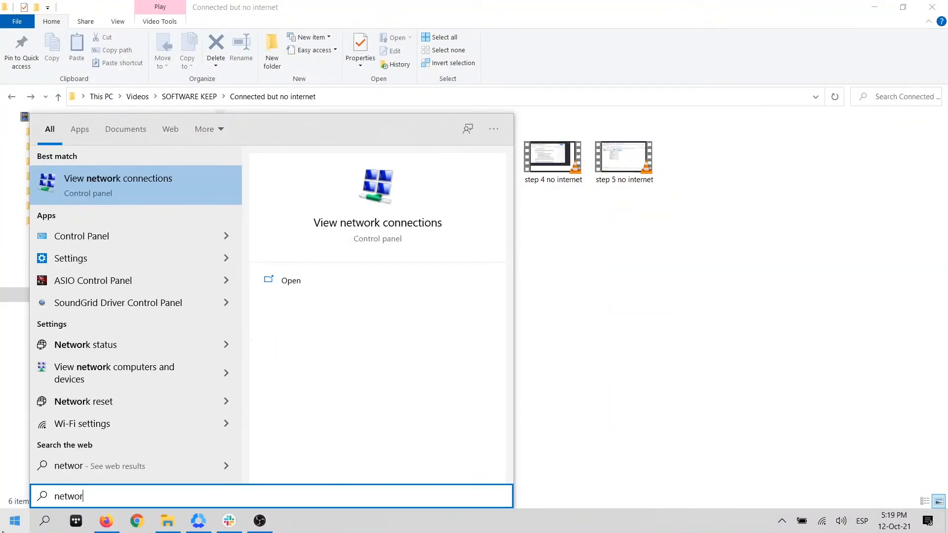
left_click(116, 190)
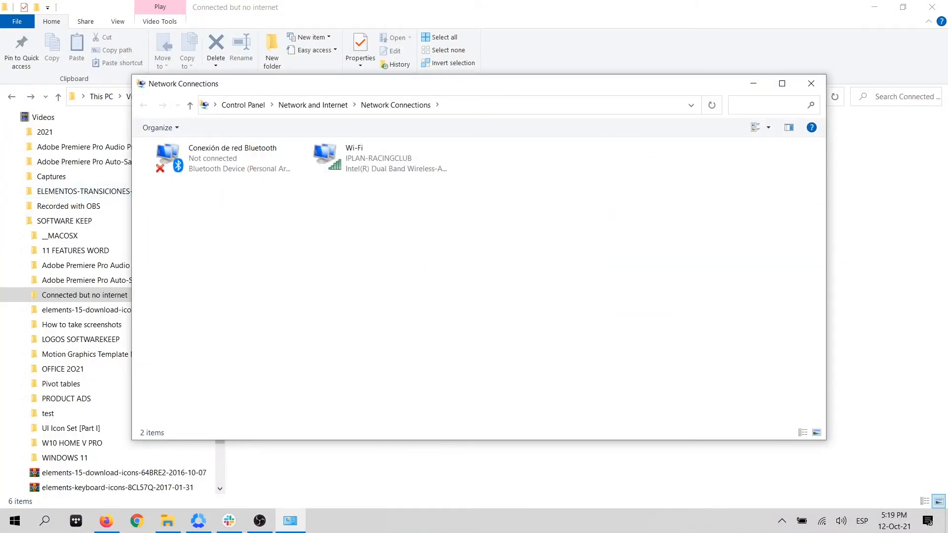
left_click(350, 156)
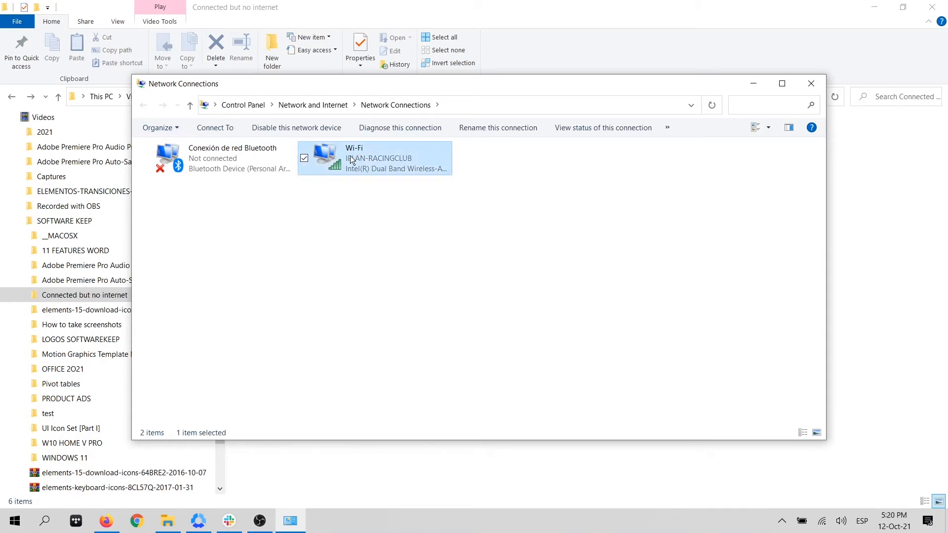
double_click(361, 164)
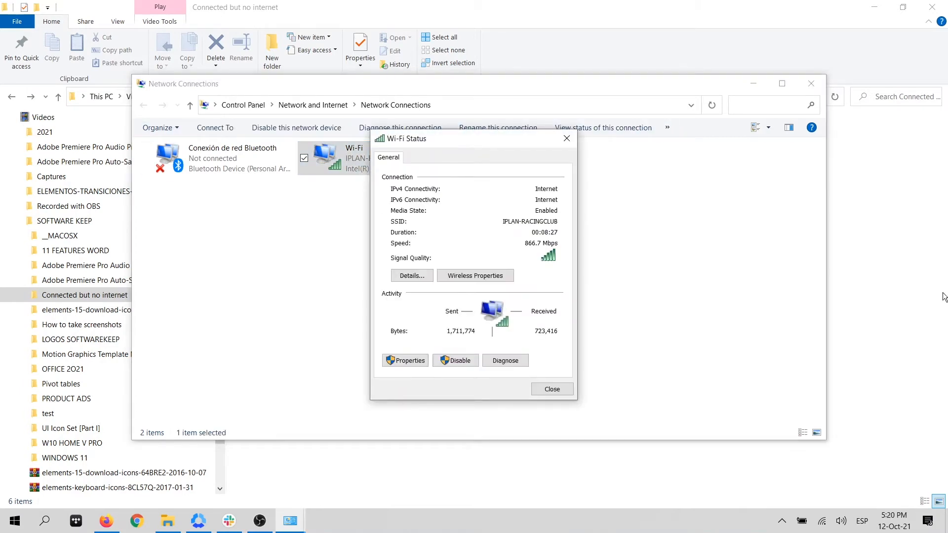
left_click(407, 361)
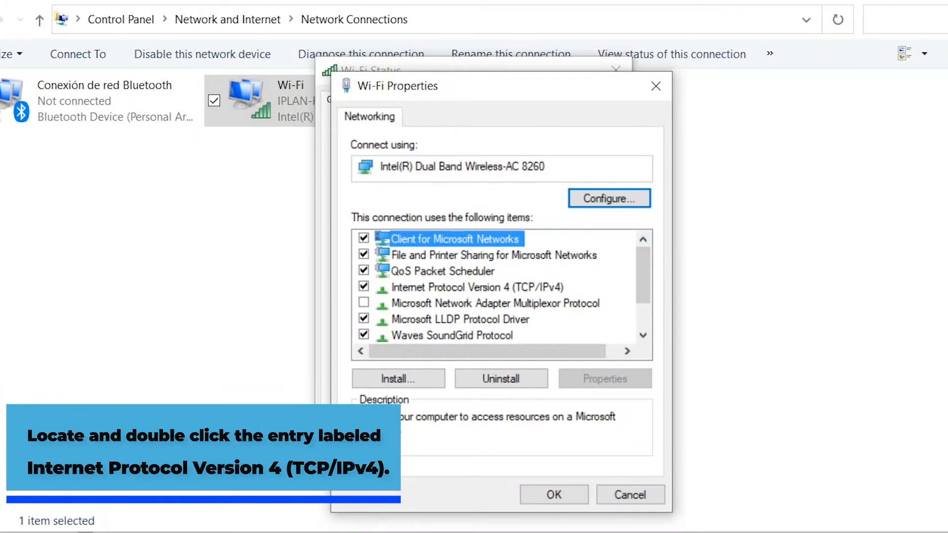
Check that Internet Protocol Version 4 (TCP/IPv4) obtains its IP and DNS server addresses automatically, and accept the settings
left_click(451, 287)
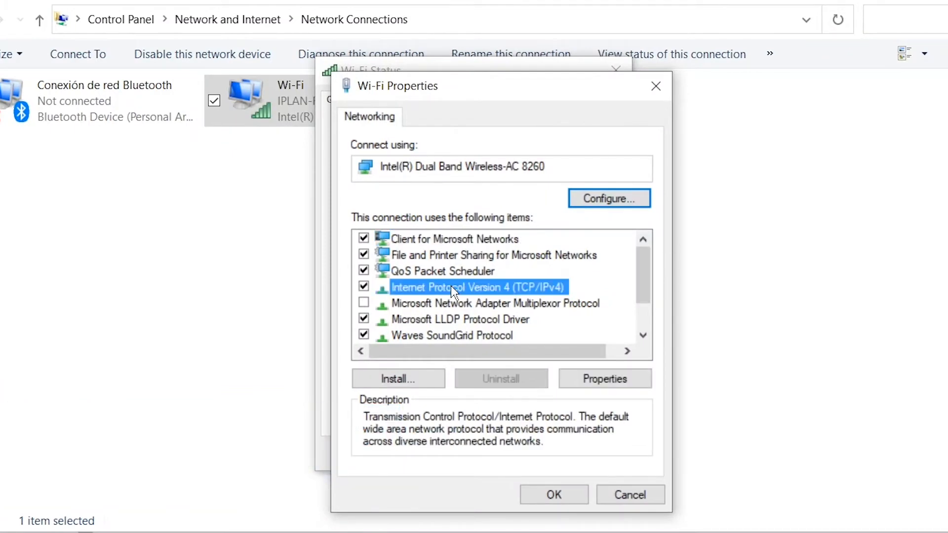
double_click(451, 287)
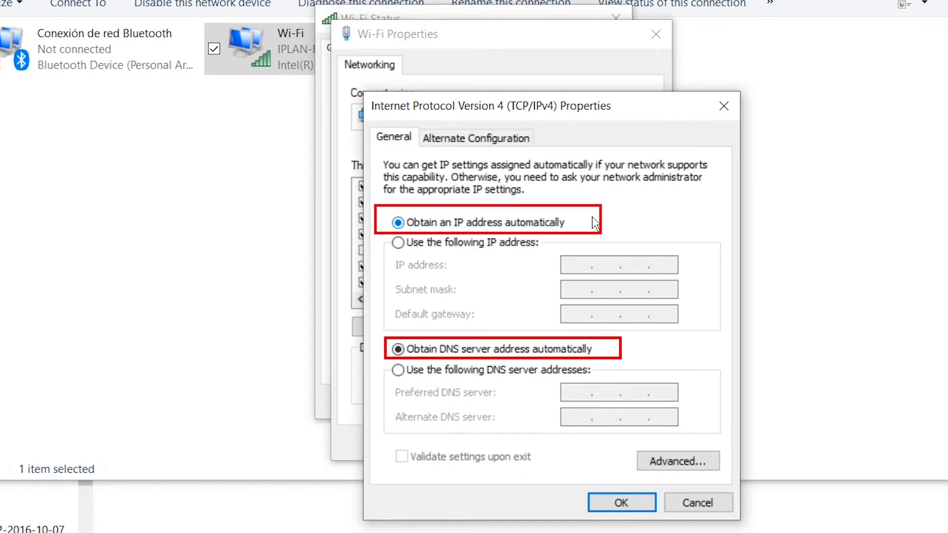
left_click(635, 503)
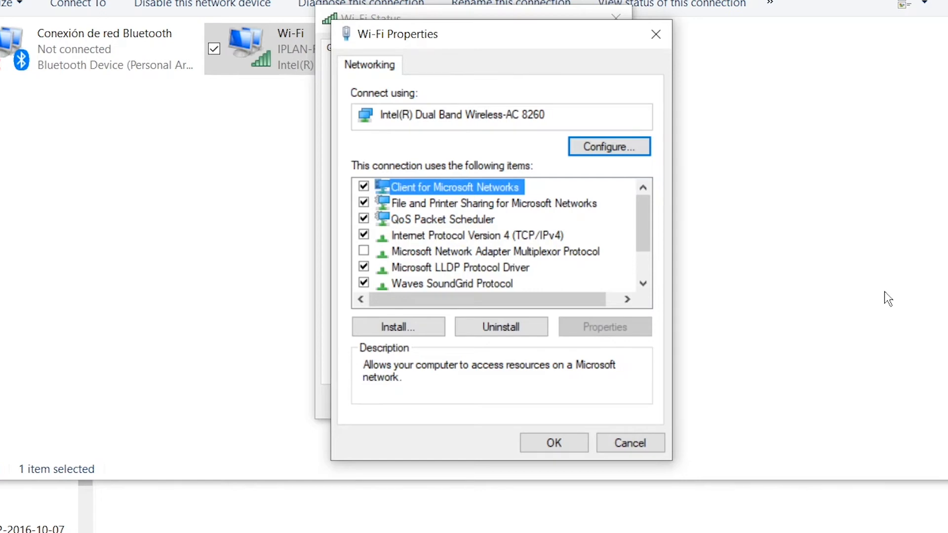
left_click(552, 442)
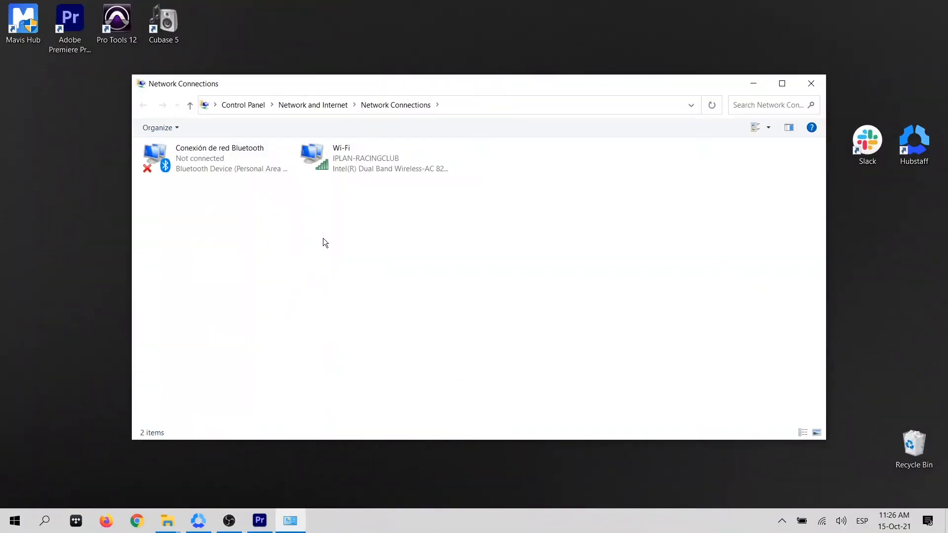
Open the Internet Protocol Version 4 (TCP/IPv4) properties of the Wi-Fi connection
double_click(342, 158)
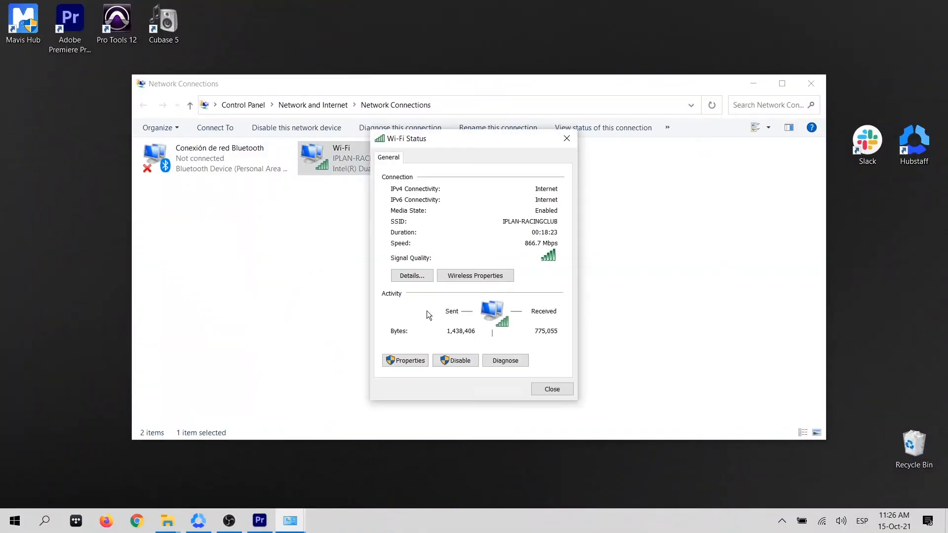
left_click(413, 365)
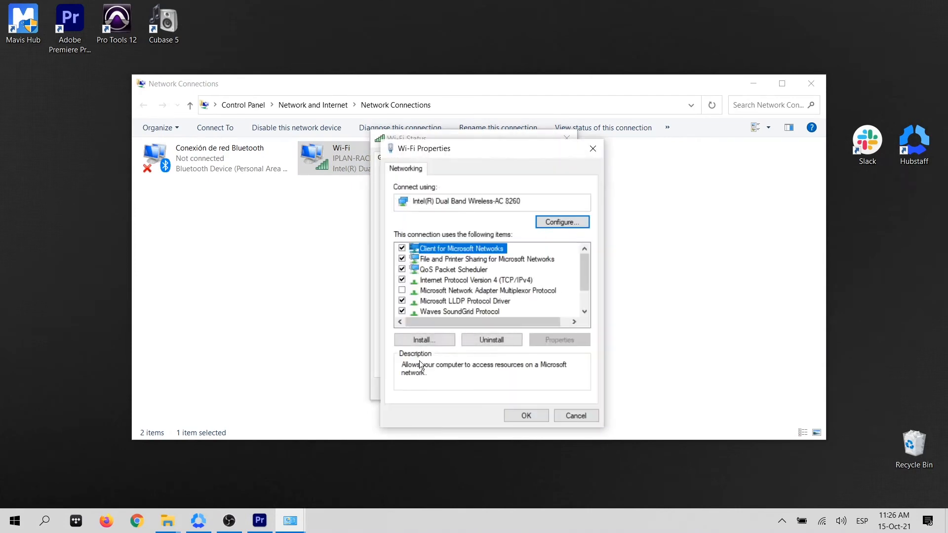
left_click(516, 280)
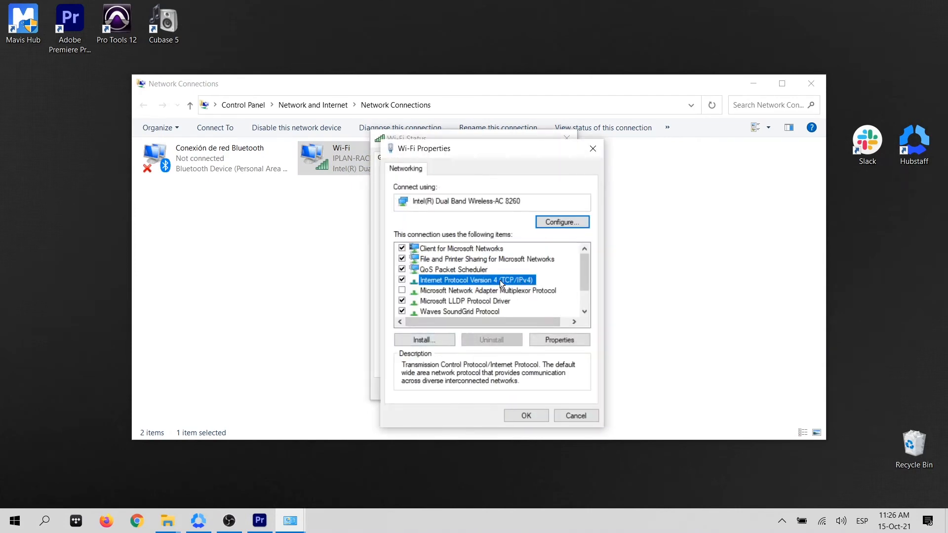
double_click(499, 280)
left_click_drag(565, 197, 543, 155)
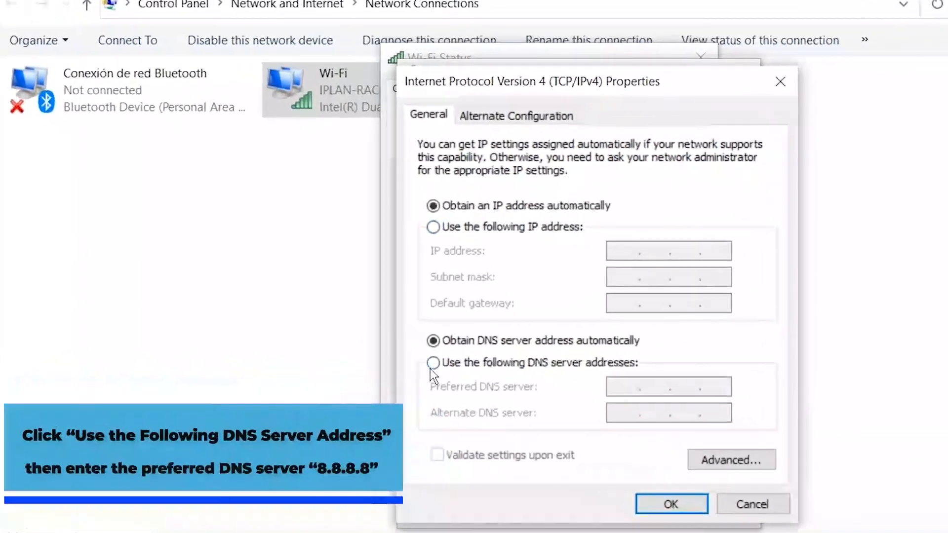
Enter 8.8.8.8 as the preferred and 8.8.4.4 as the alternate DNS server, then cancel and close the Wi-Fi dialogs
left_click(415, 343)
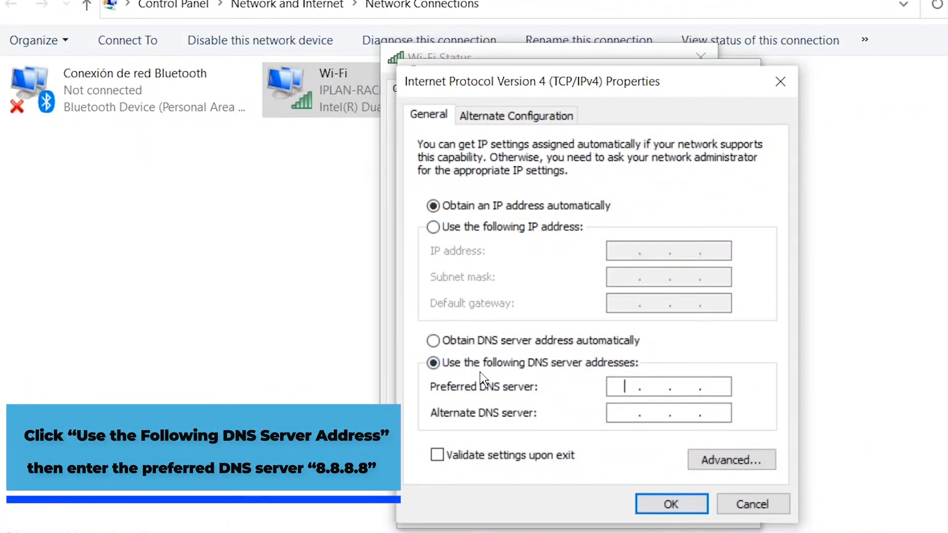
type("8.8.8.8")
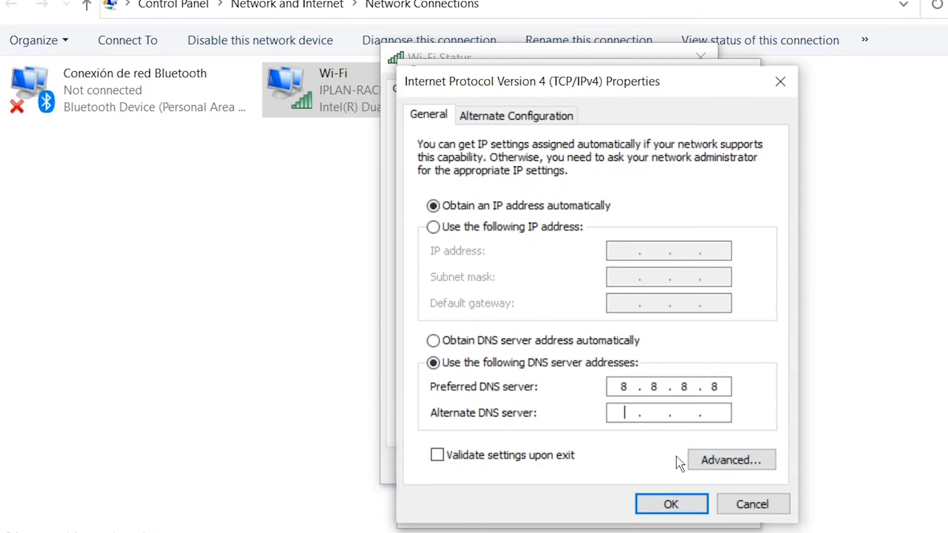
type("8.8.4.4")
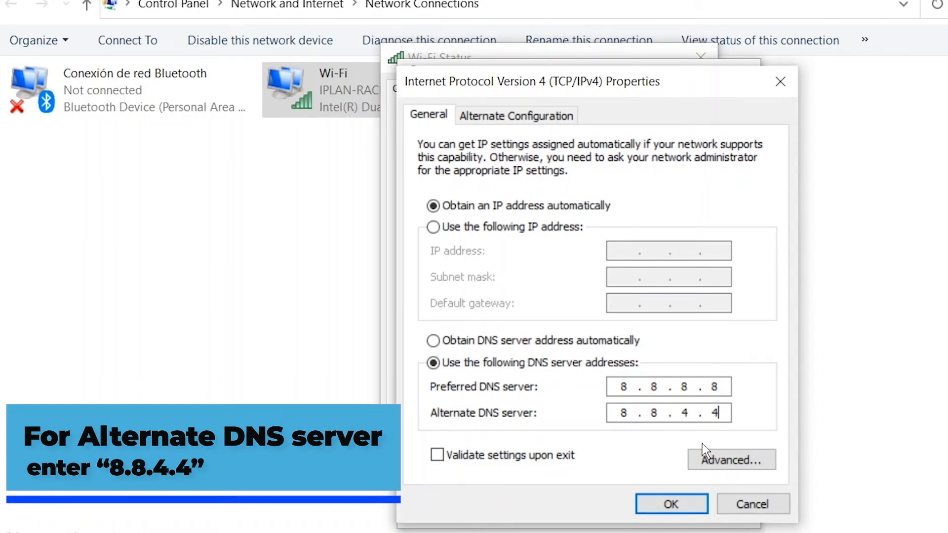
left_click(752, 509)
left_click(716, 508)
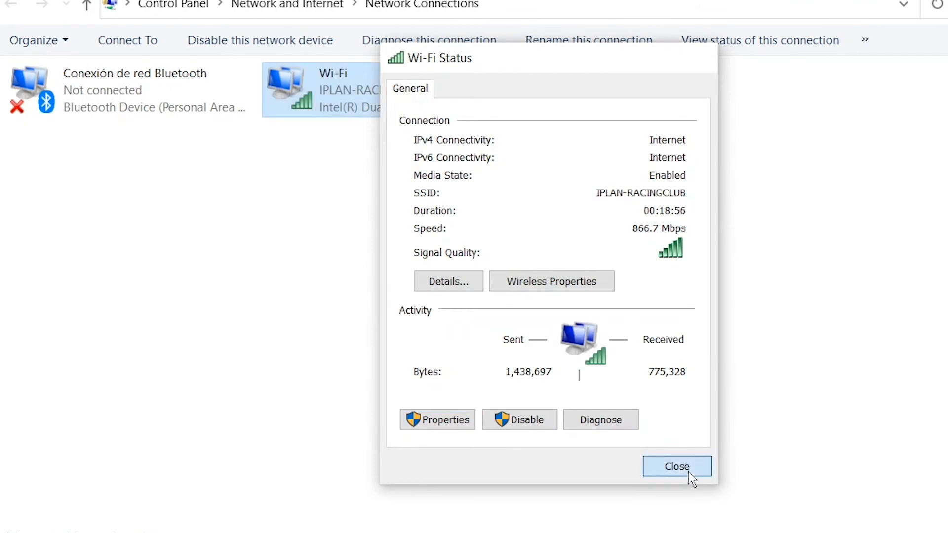
left_click(689, 471)
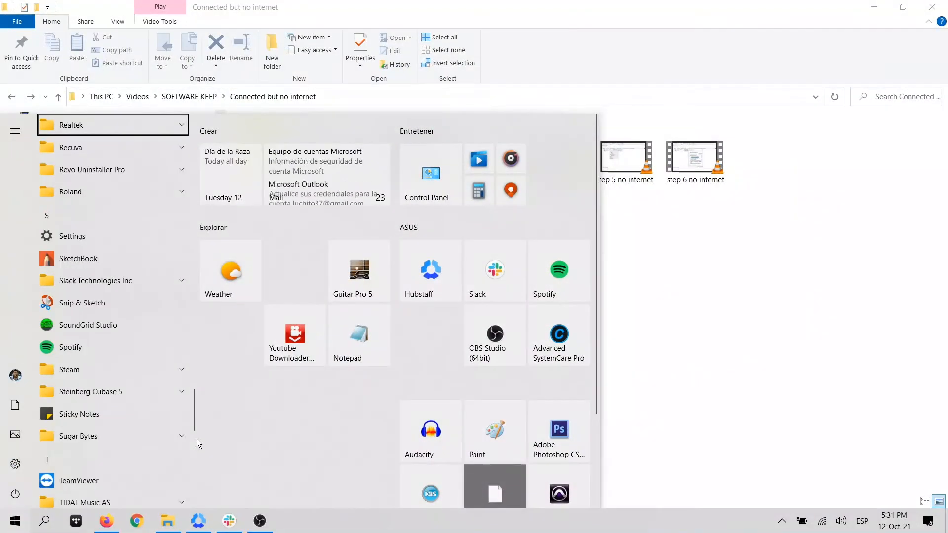
Open the network connections through Windows search and open the wireless adapter's configuration from the Wi-Fi properties
left_click(48, 519)
type("netwo")
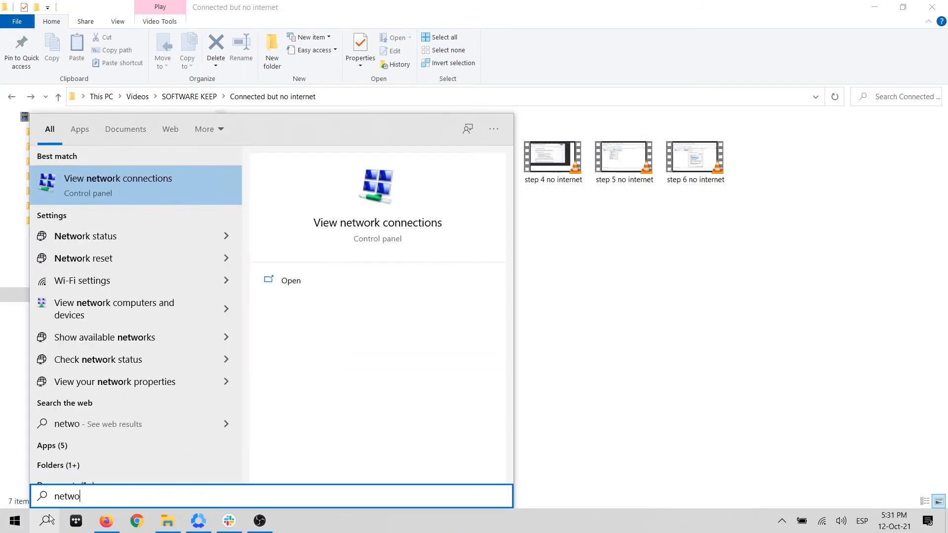
type("rk")
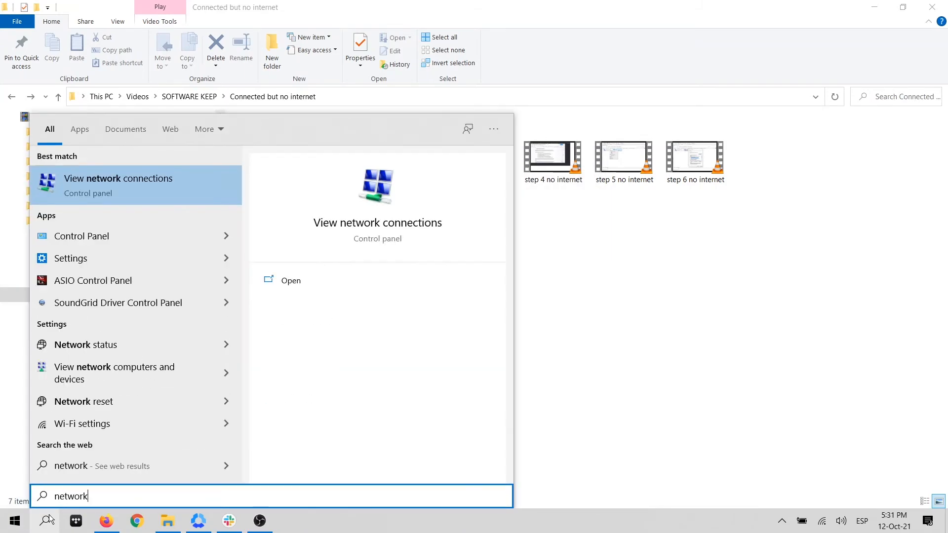
left_click(93, 190)
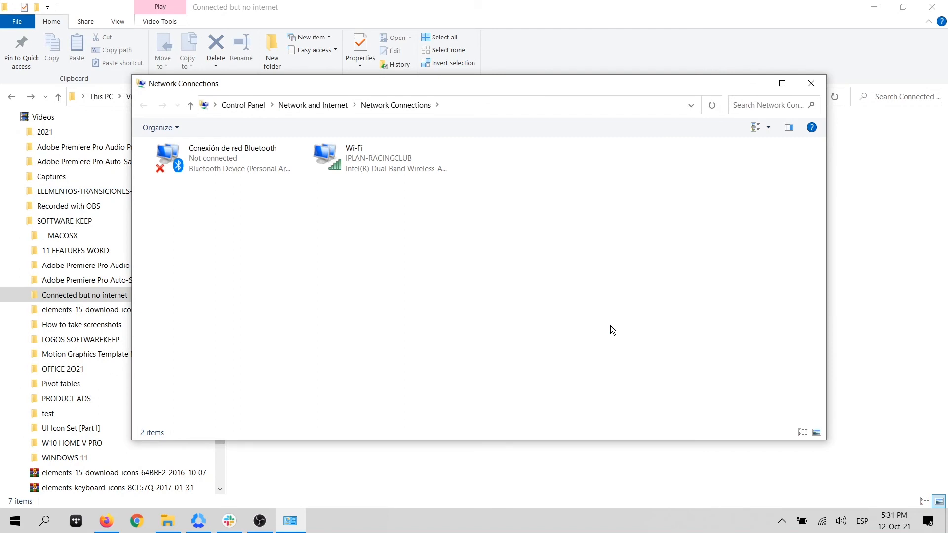
double_click(372, 160)
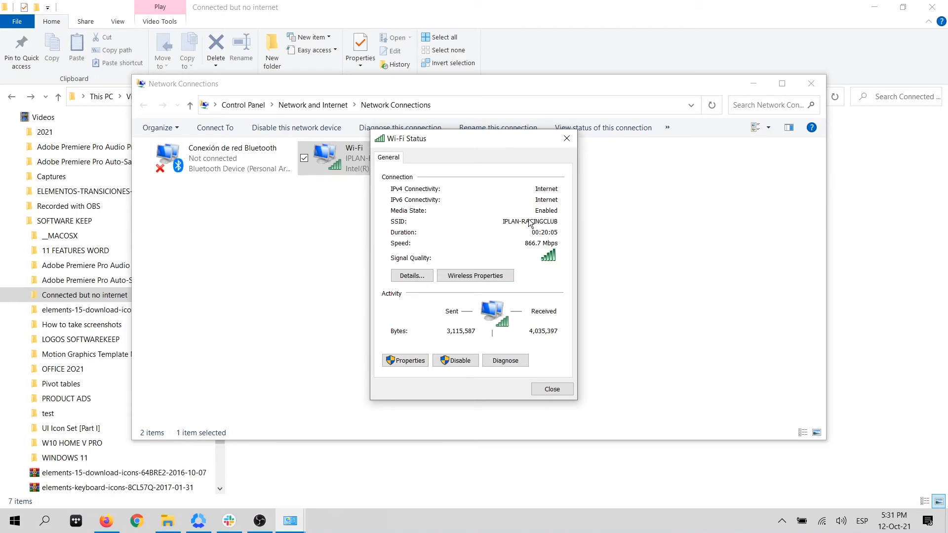
left_click(408, 360)
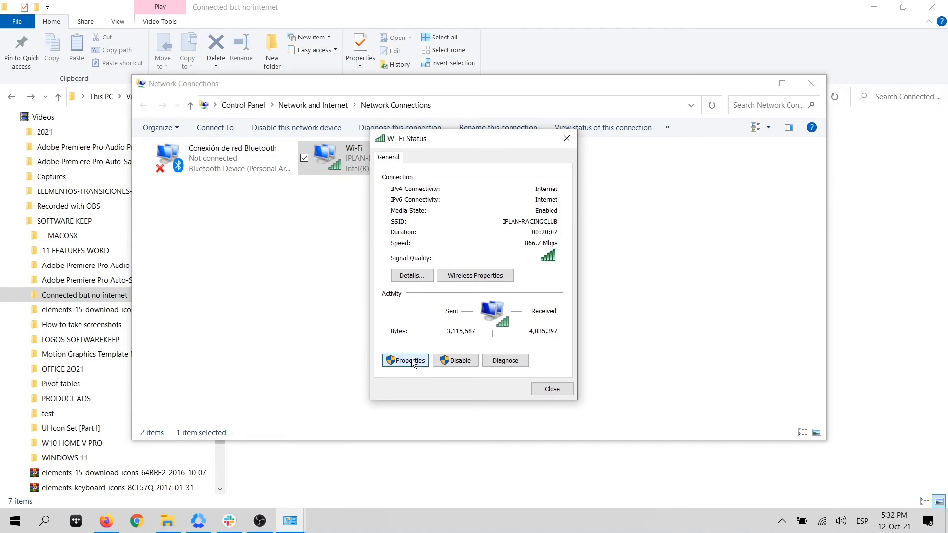
left_click(579, 221)
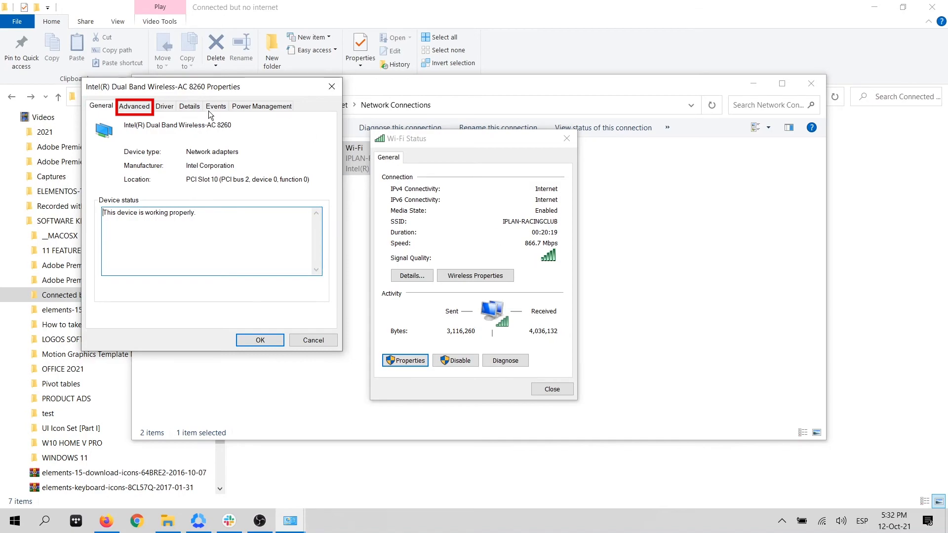
Set the 802.11n/ac Wireless Mode property of the Intel Dual Band Wireless-AC 8260 adapter to Disabled
left_click(141, 107)
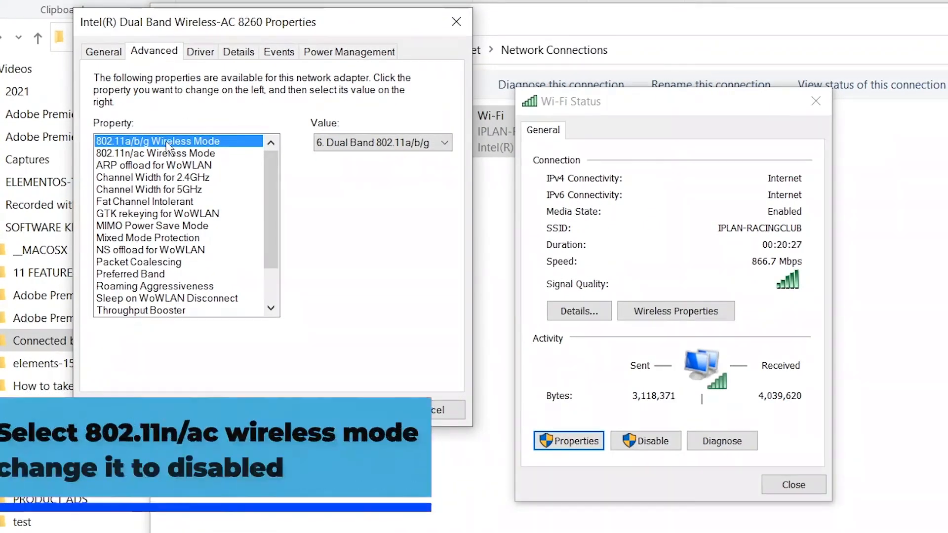
left_click(165, 153)
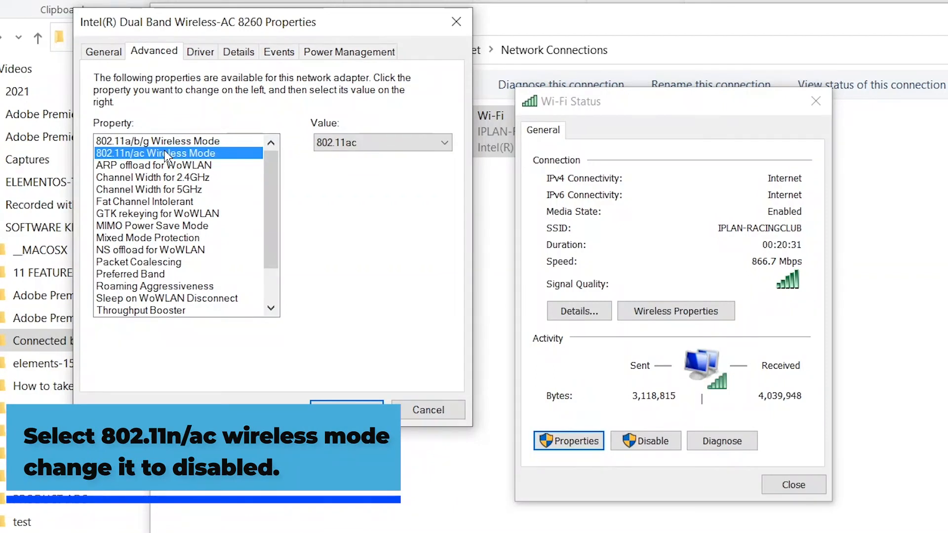
left_click(356, 143)
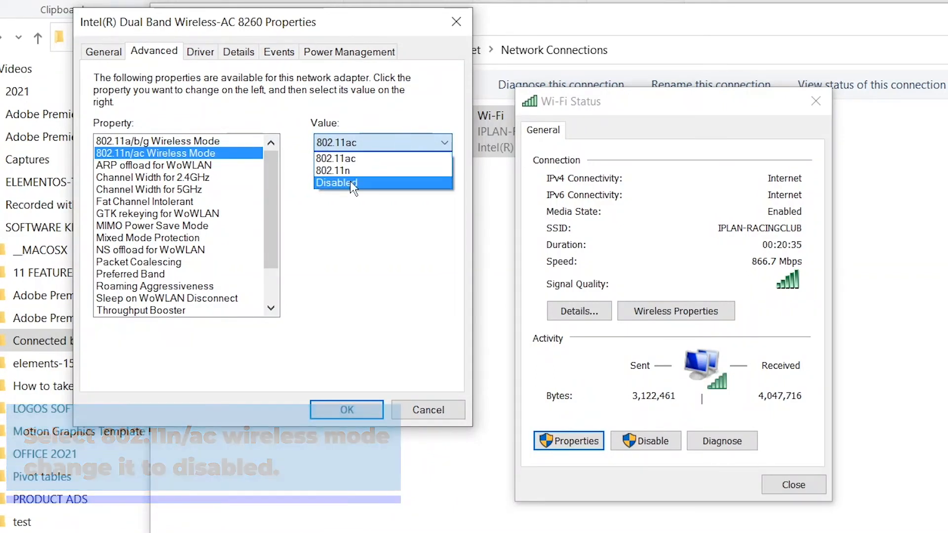
left_click(346, 181)
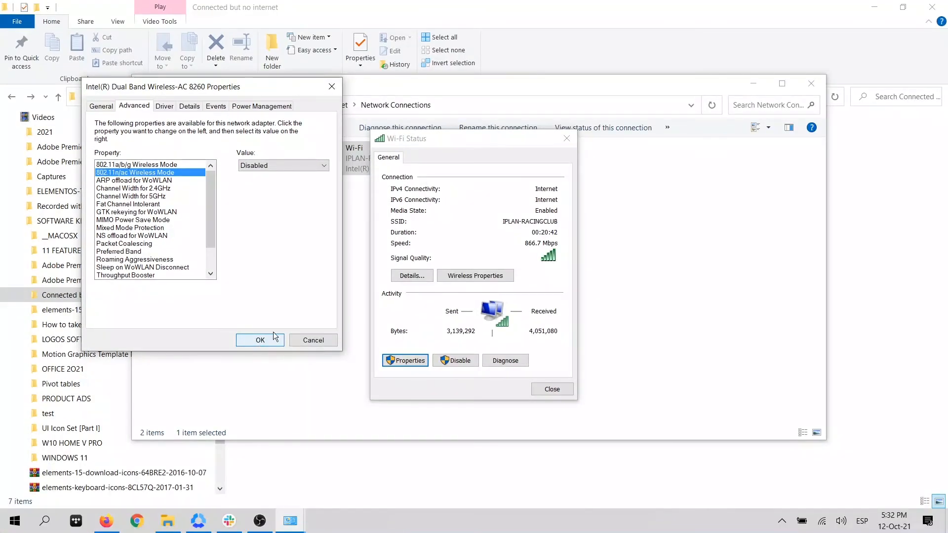
Change the adapter's 802.11n/ac Wireless Mode value to 802.11n
left_click(279, 163)
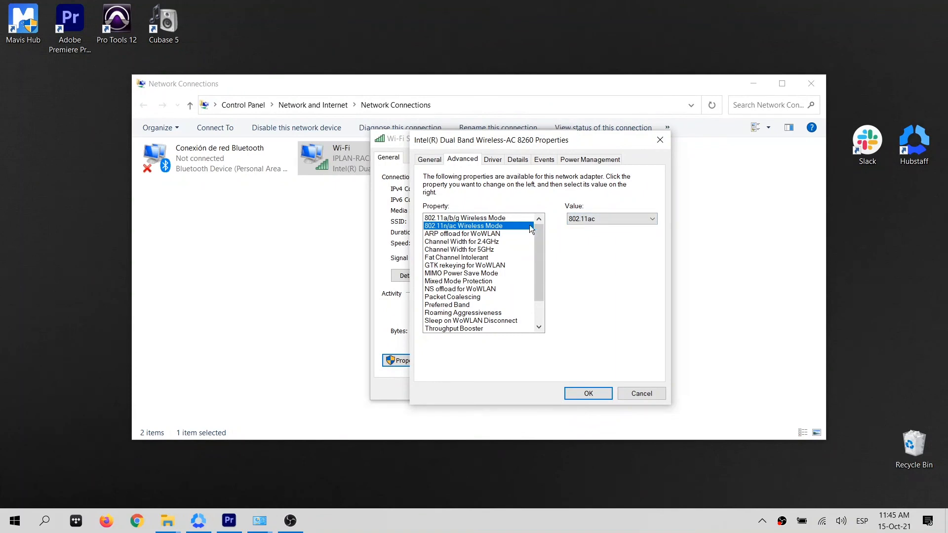
left_click(591, 223)
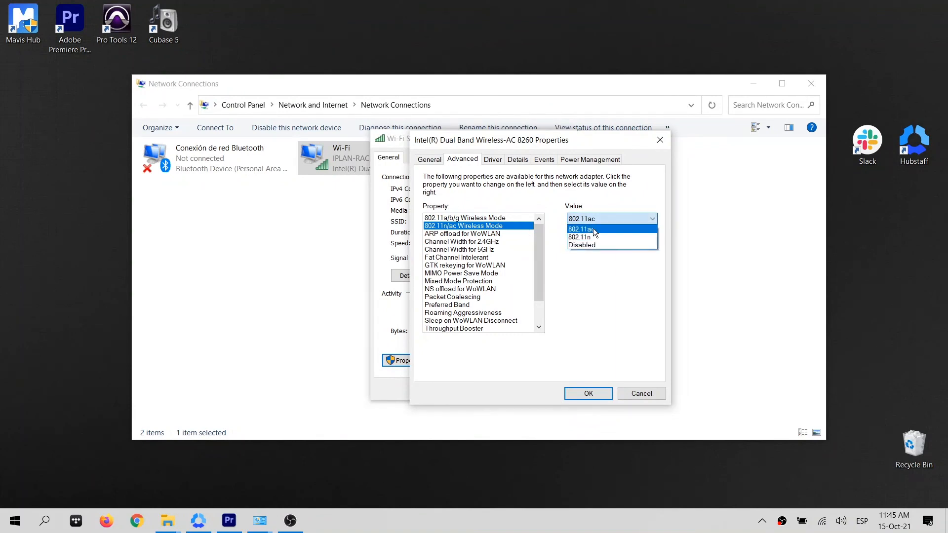
left_click(597, 238)
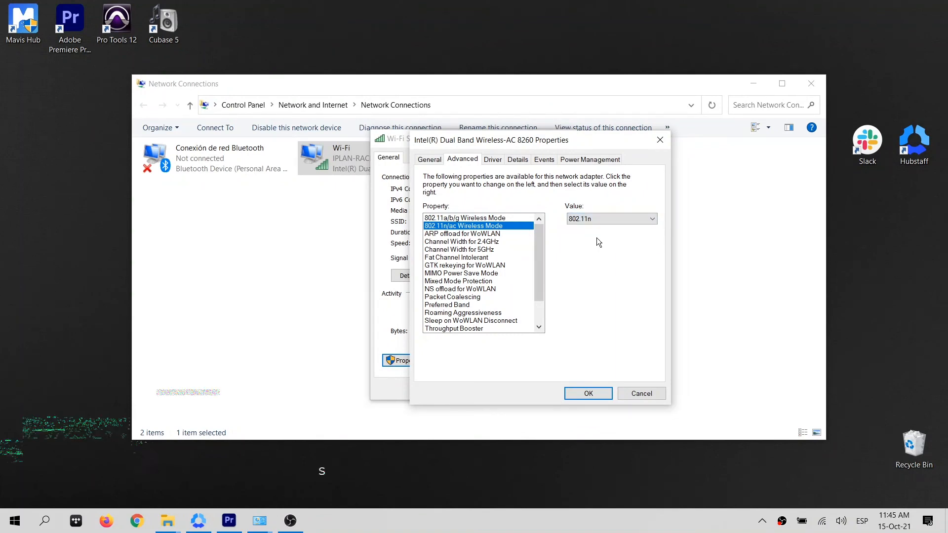